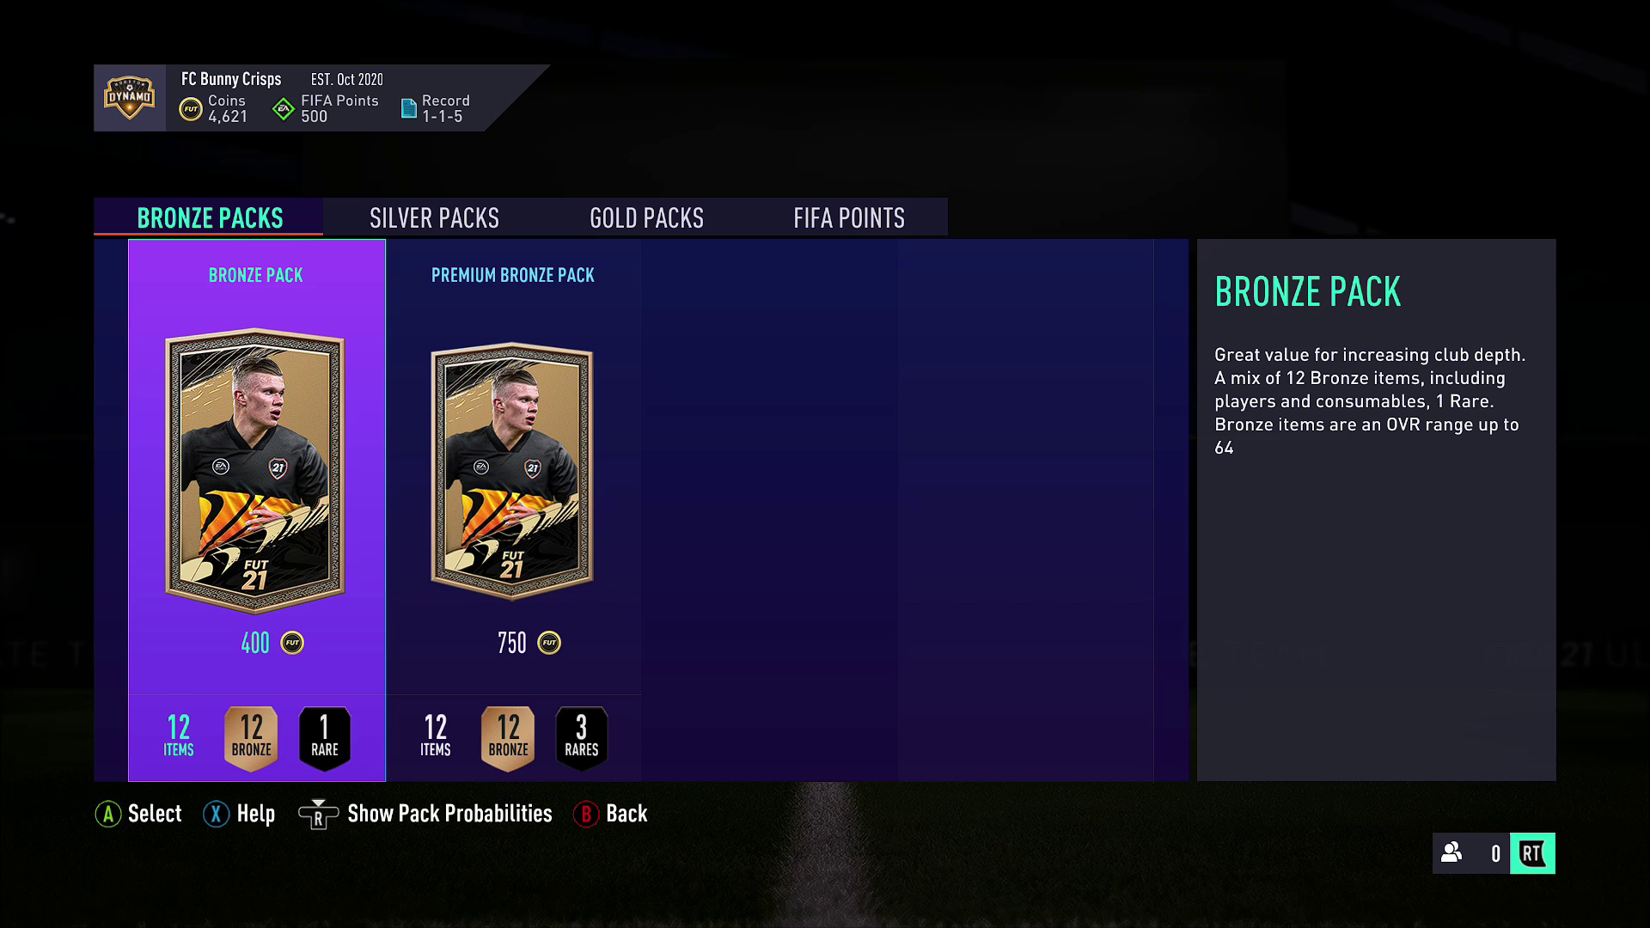
- Buy the Bronze Pack for 400 coins, which crashes the game to the desktop
key("Return")
key("Return")
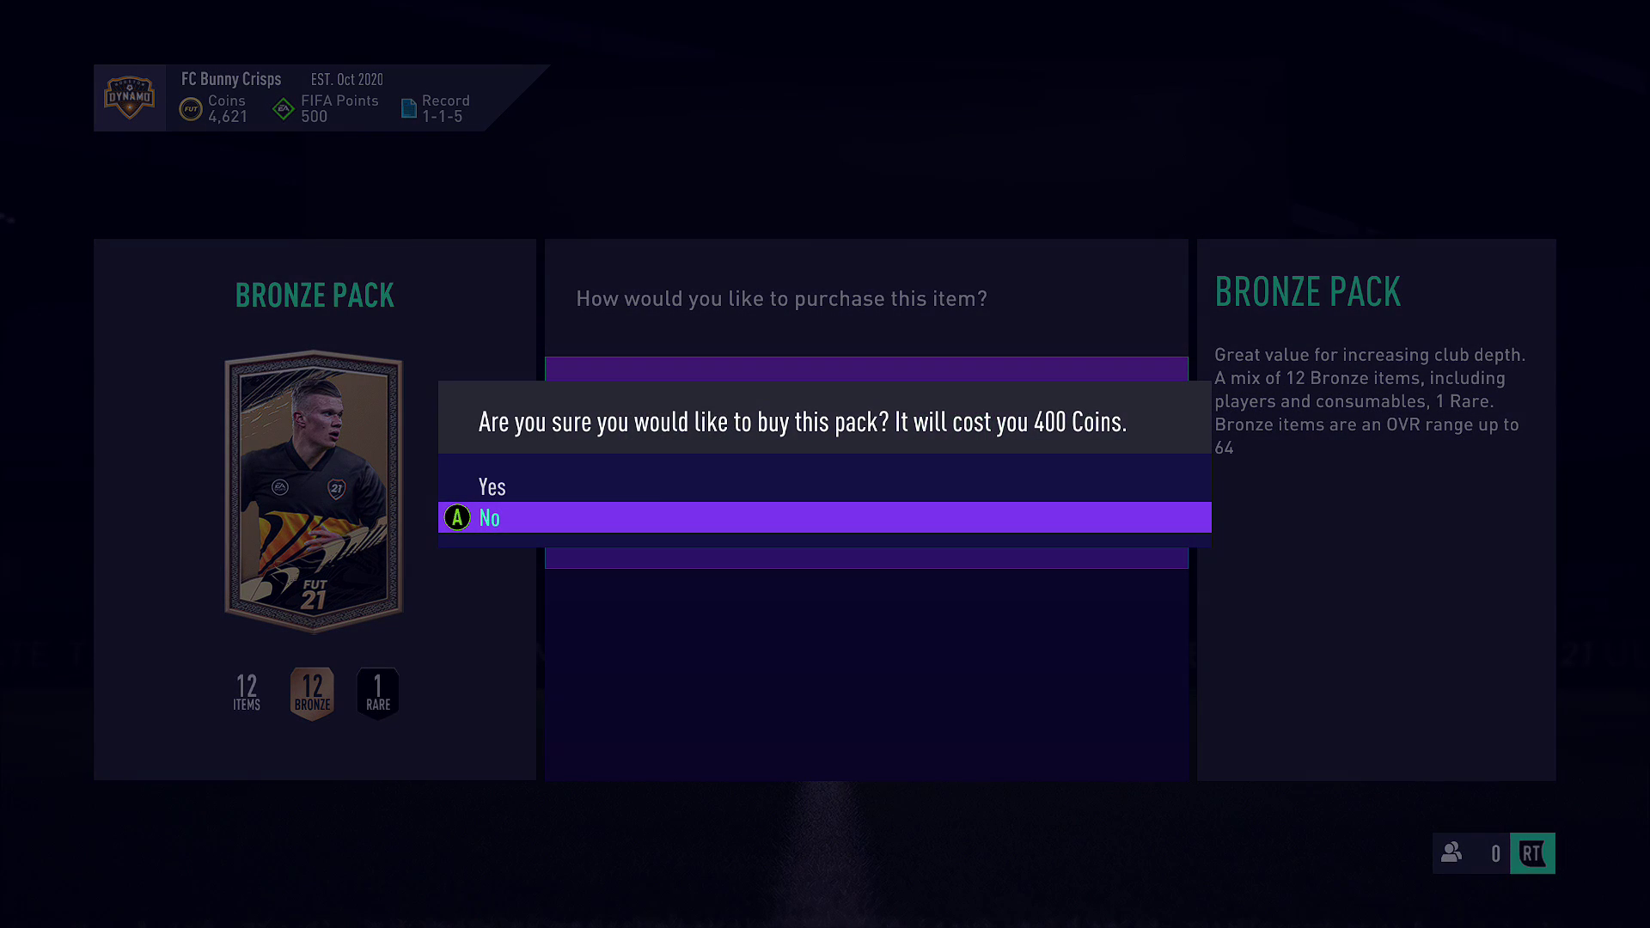
key("Return")
key("Return")
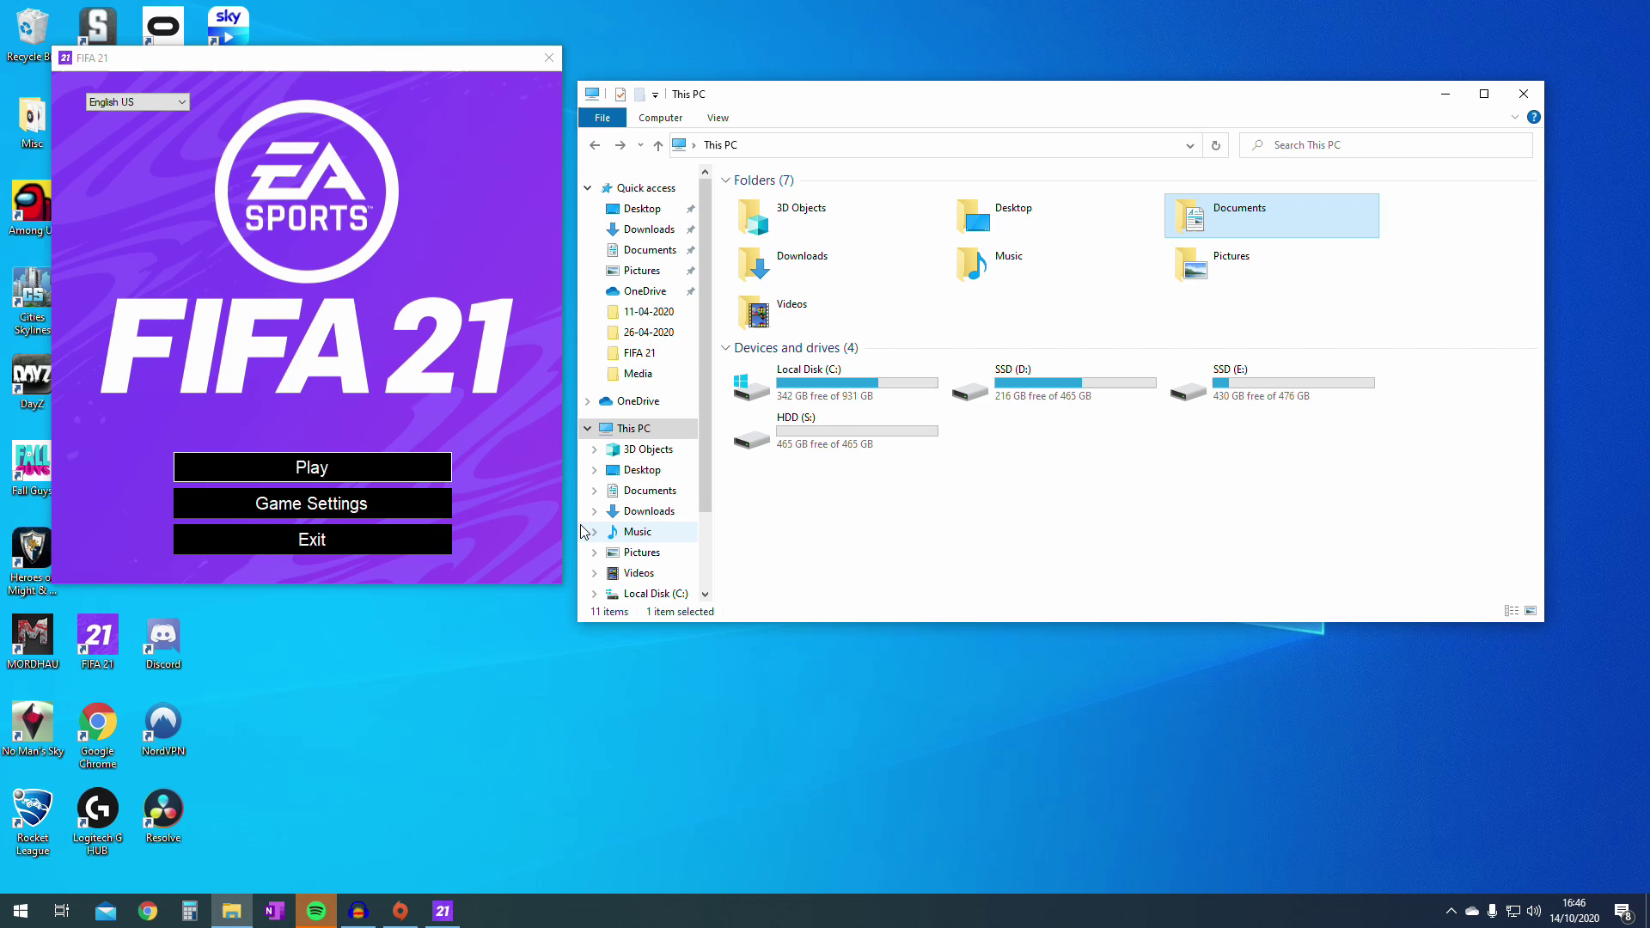
- Move the launcher aside and open Documents > FIFA 21, where fifasetup is listed
left_click_drag(363, 68, 458, 140)
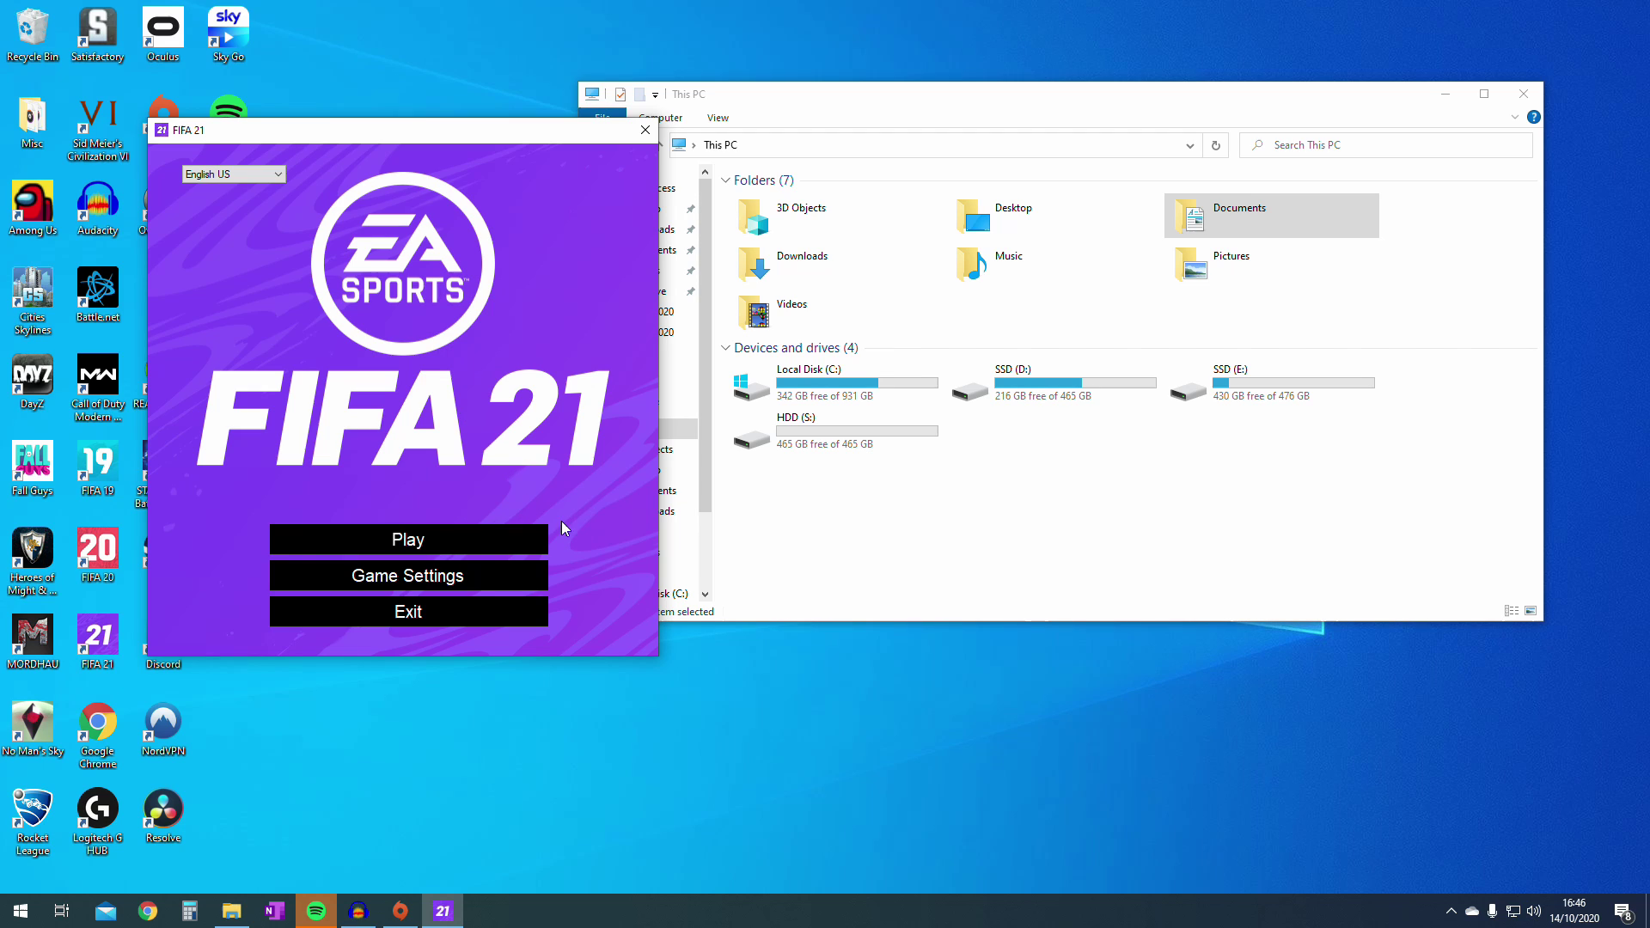
left_click_drag(462, 137, 404, 106)
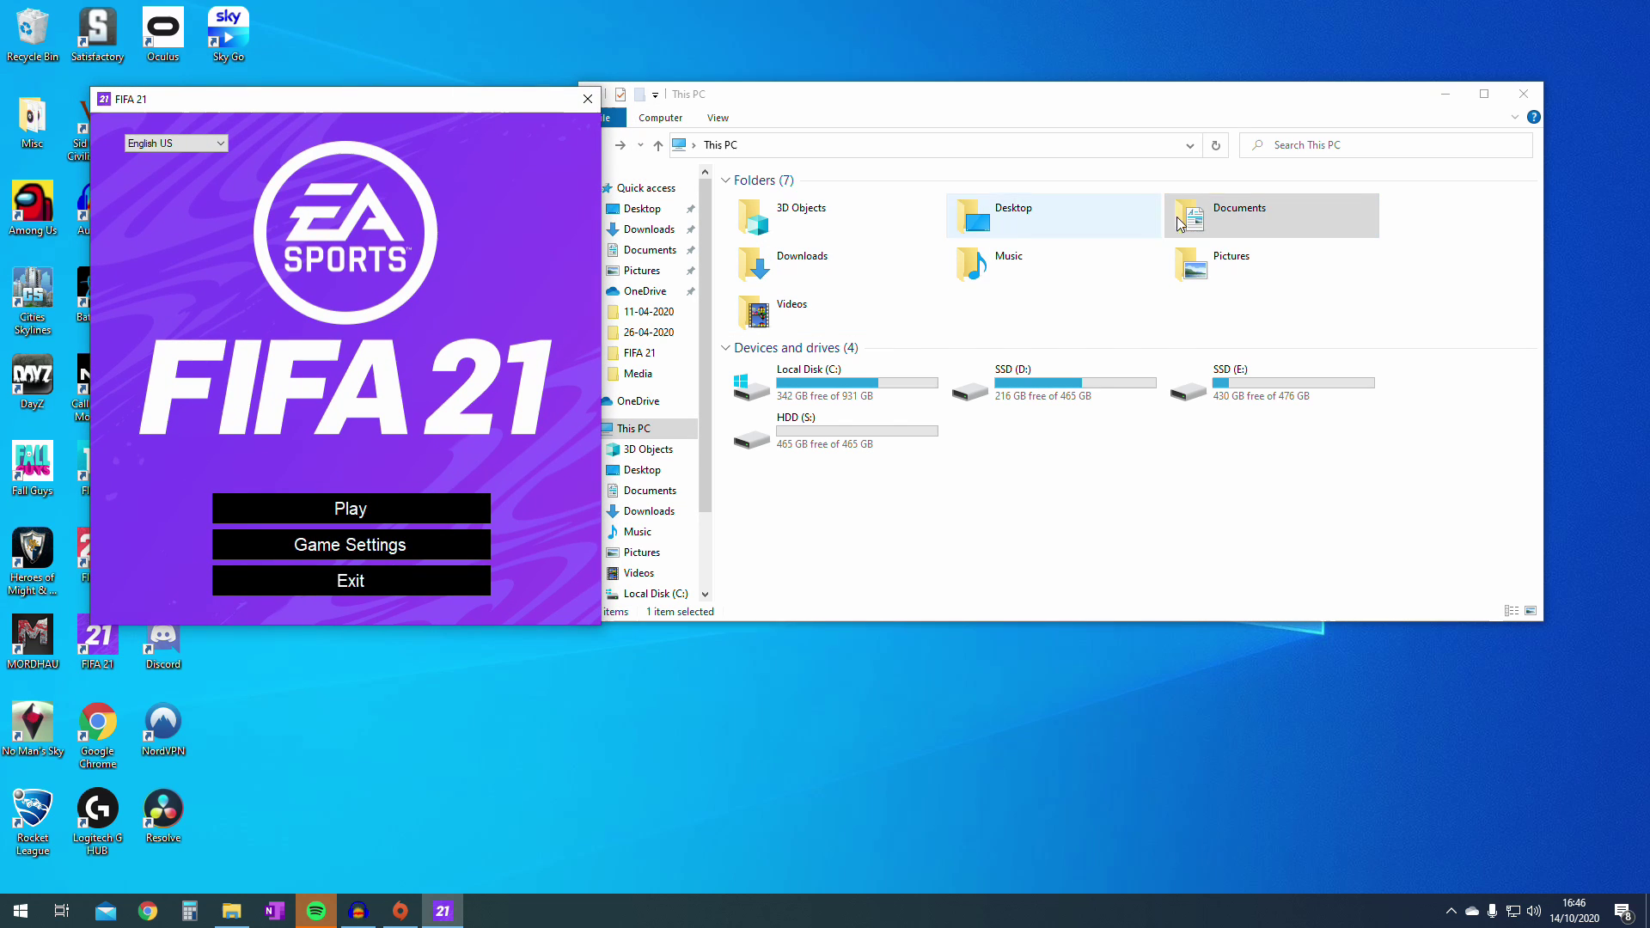
double_click(1264, 213)
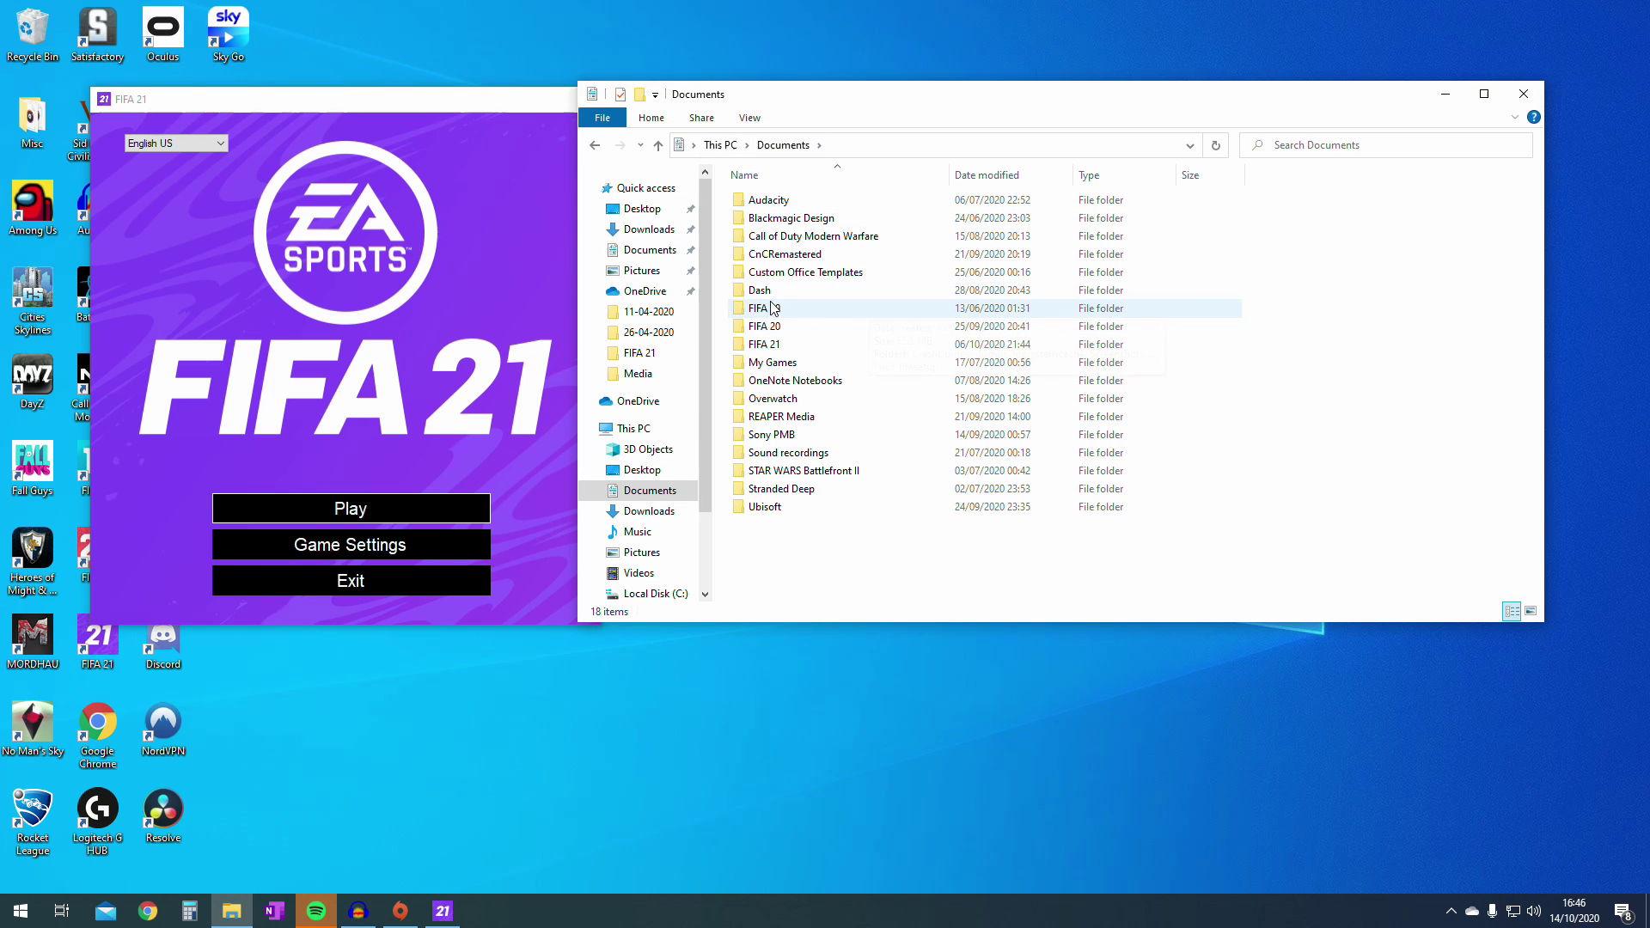
double_click(802, 351)
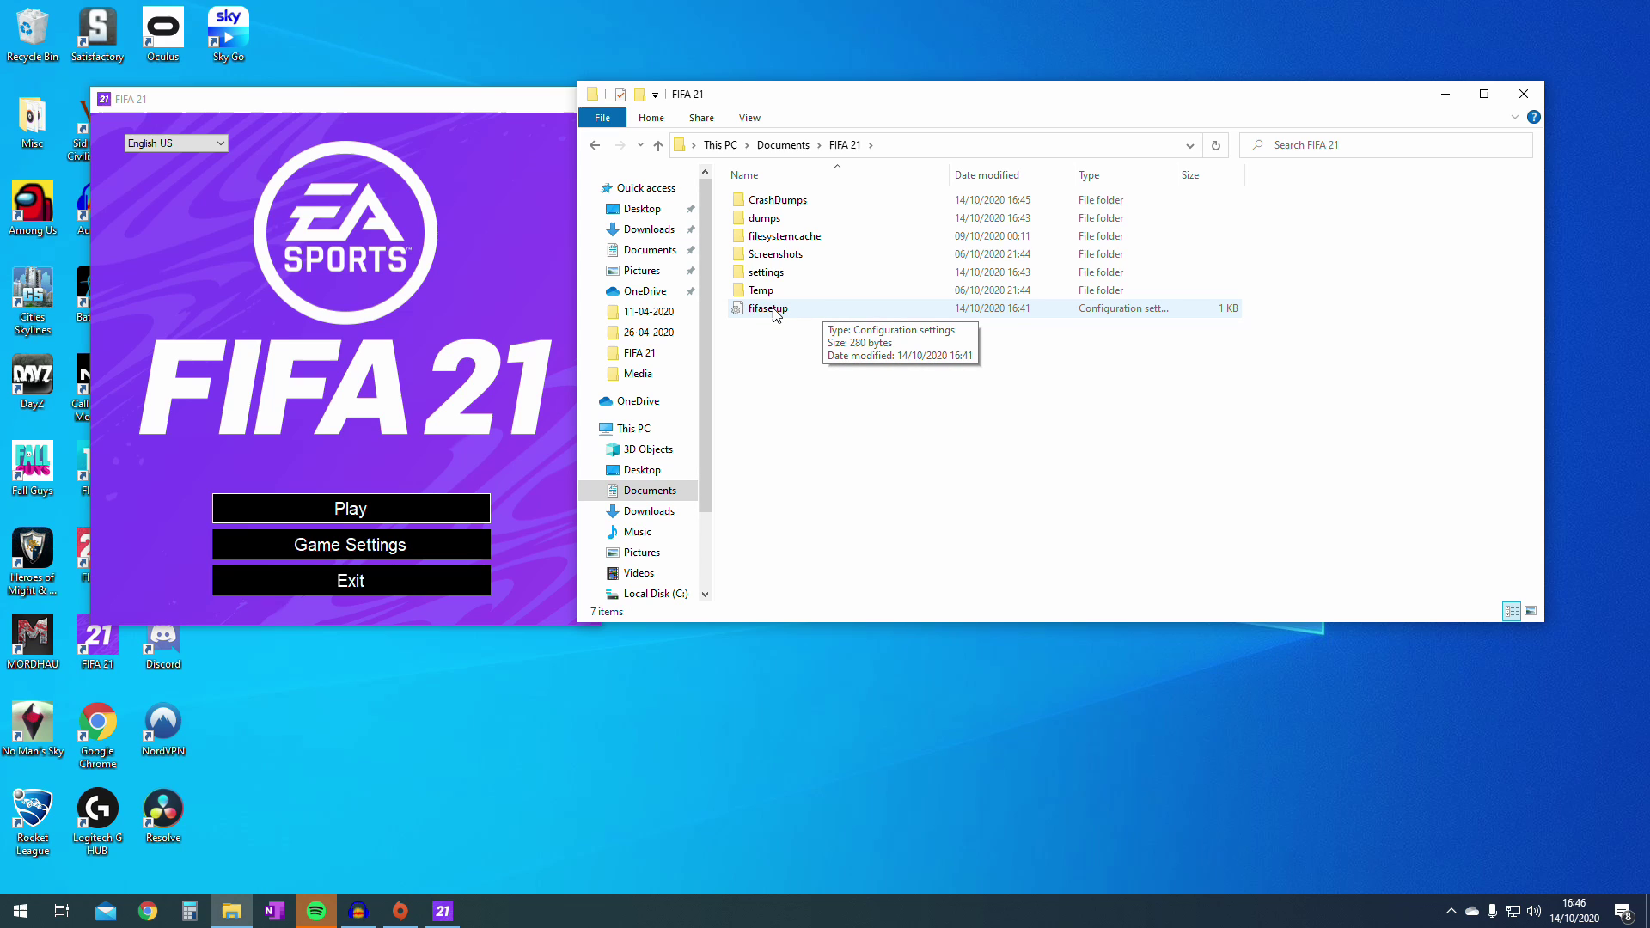
- Open fifasetup in Notepad, replace the DIRECTX_SELECT value 0 with 1, save, and close it
double_click(773, 309)
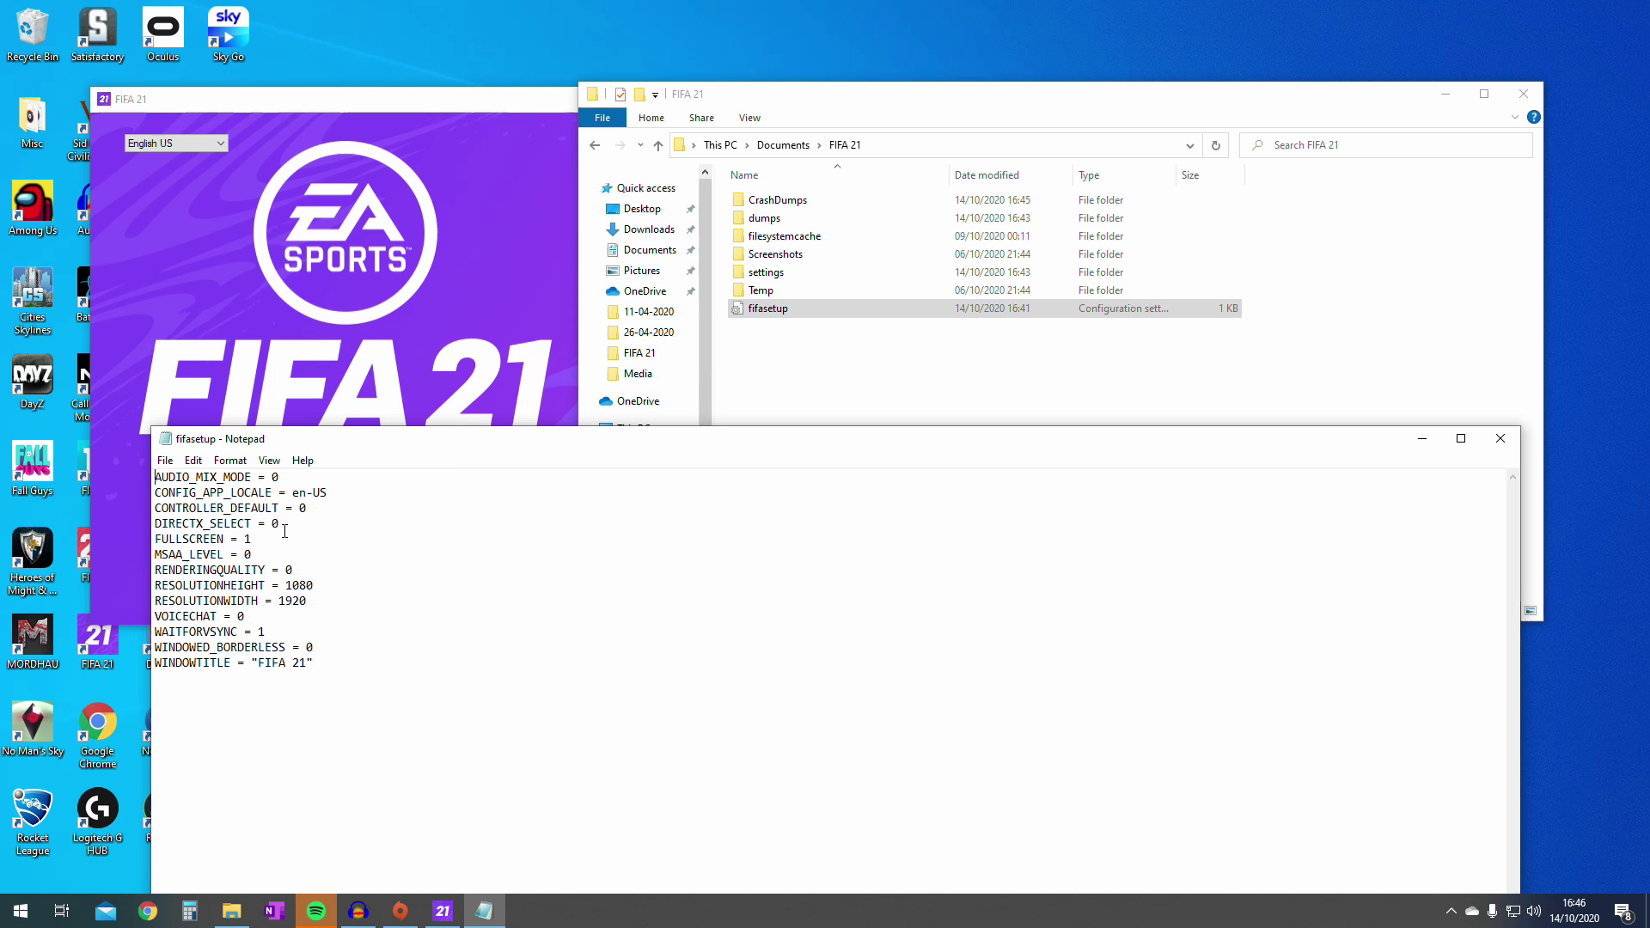
left_click_drag(148, 525, 154, 524)
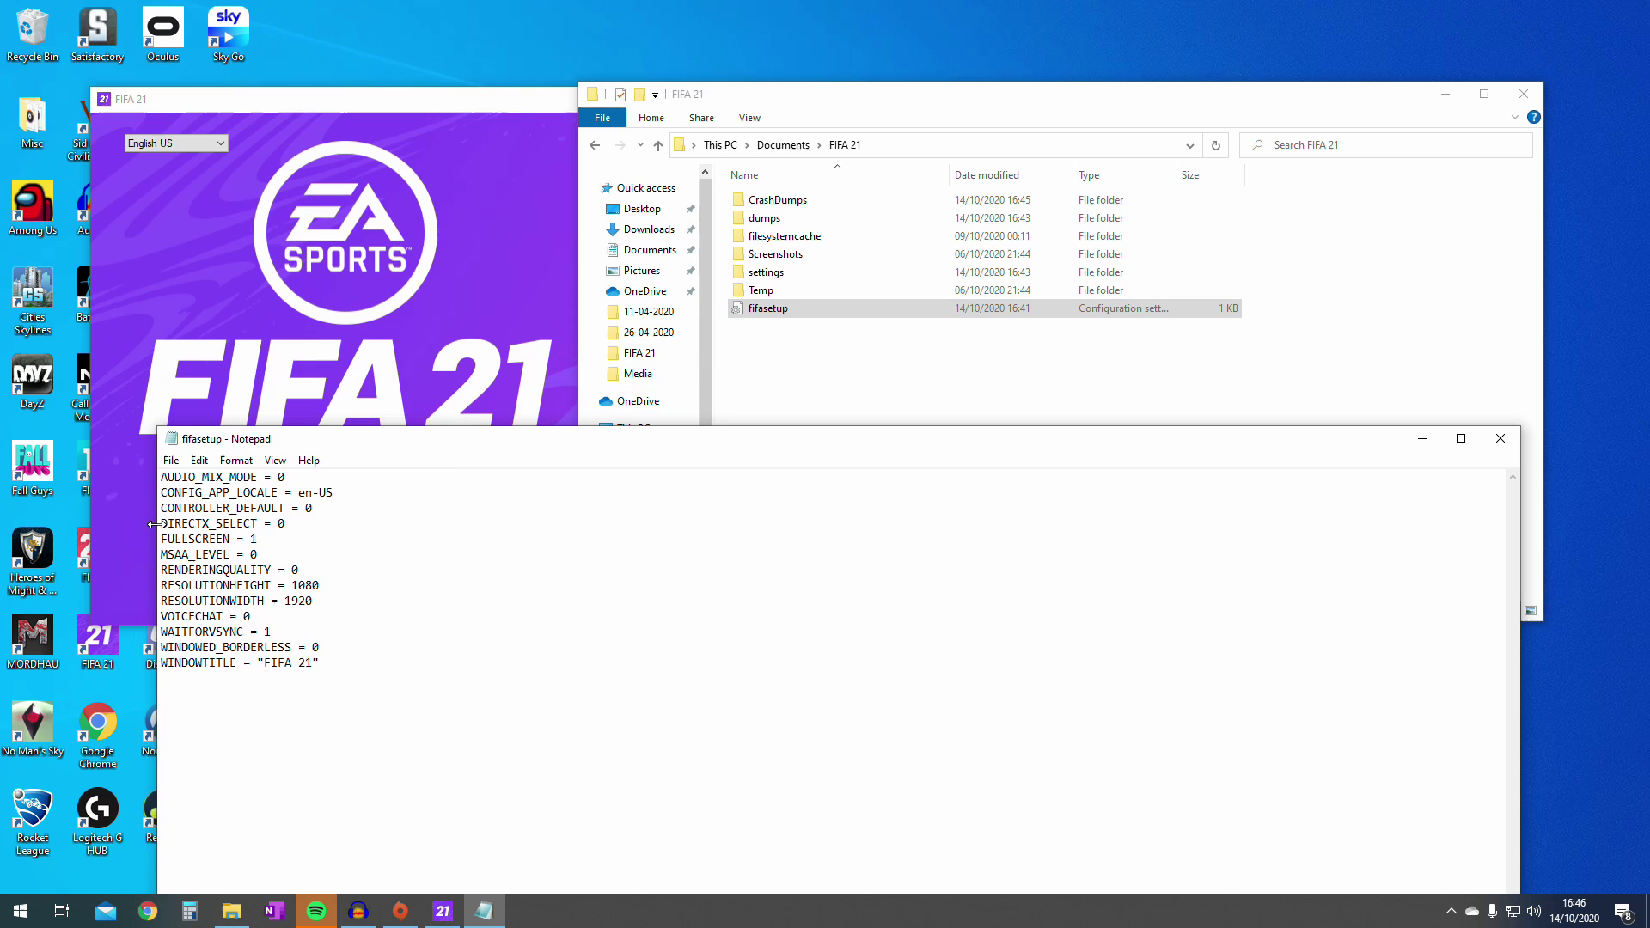
double_click(279, 523)
type("1")
left_click(171, 460)
left_click(221, 538)
left_click(1502, 440)
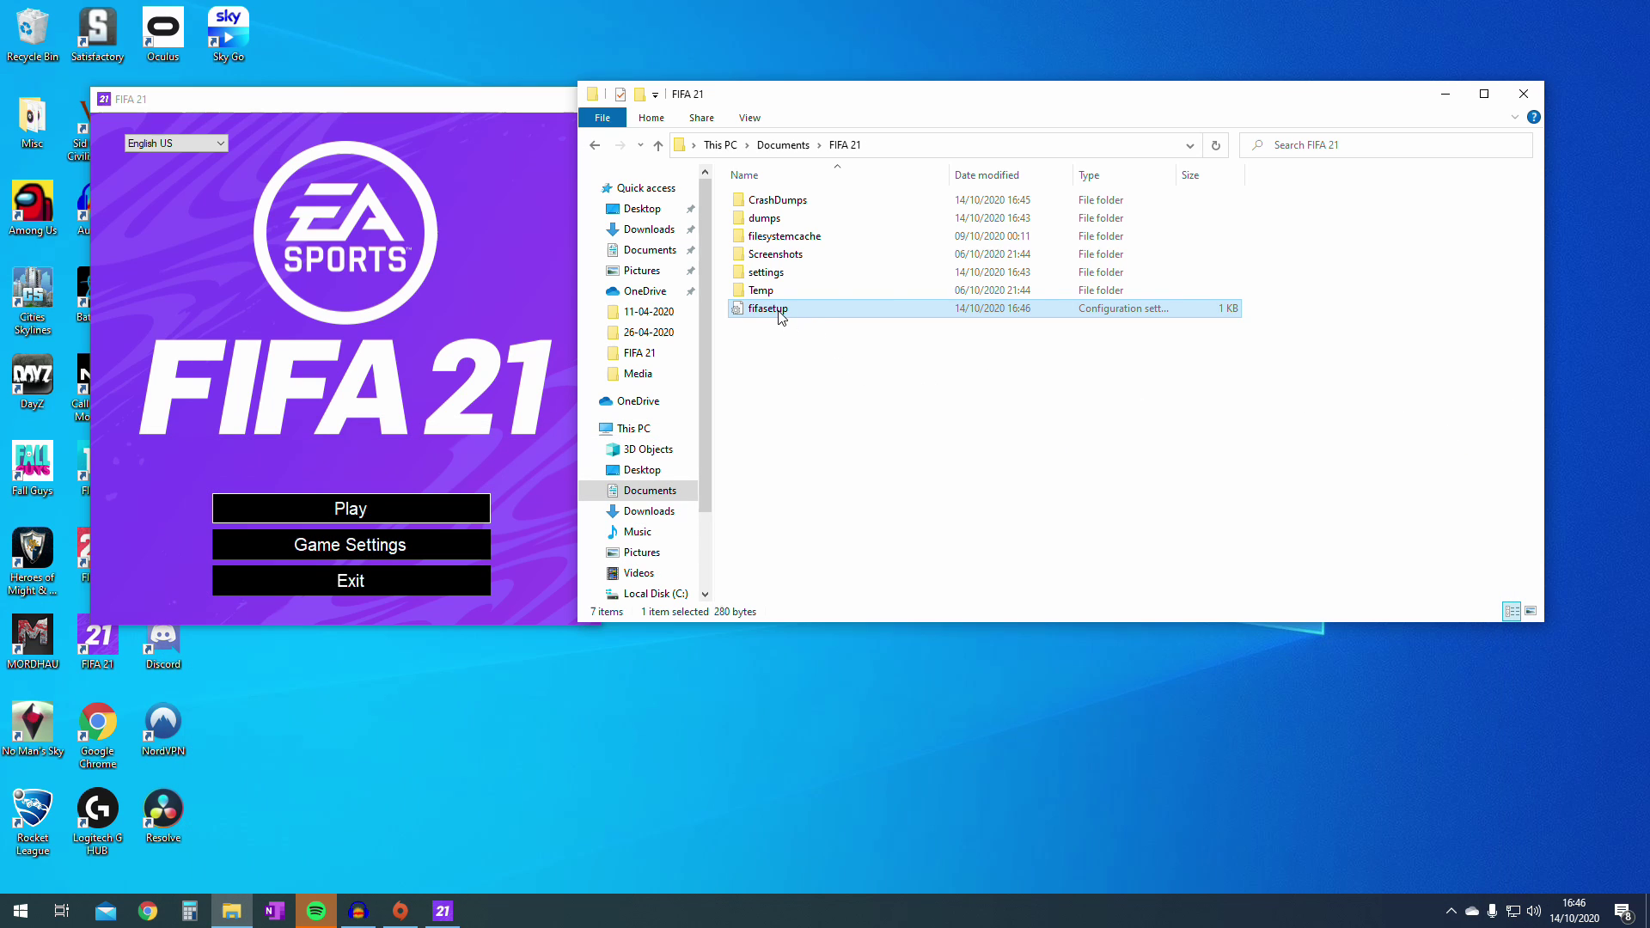
- Tick Read-only in the fifasetup Properties dialog and apply it
right_click(781, 314)
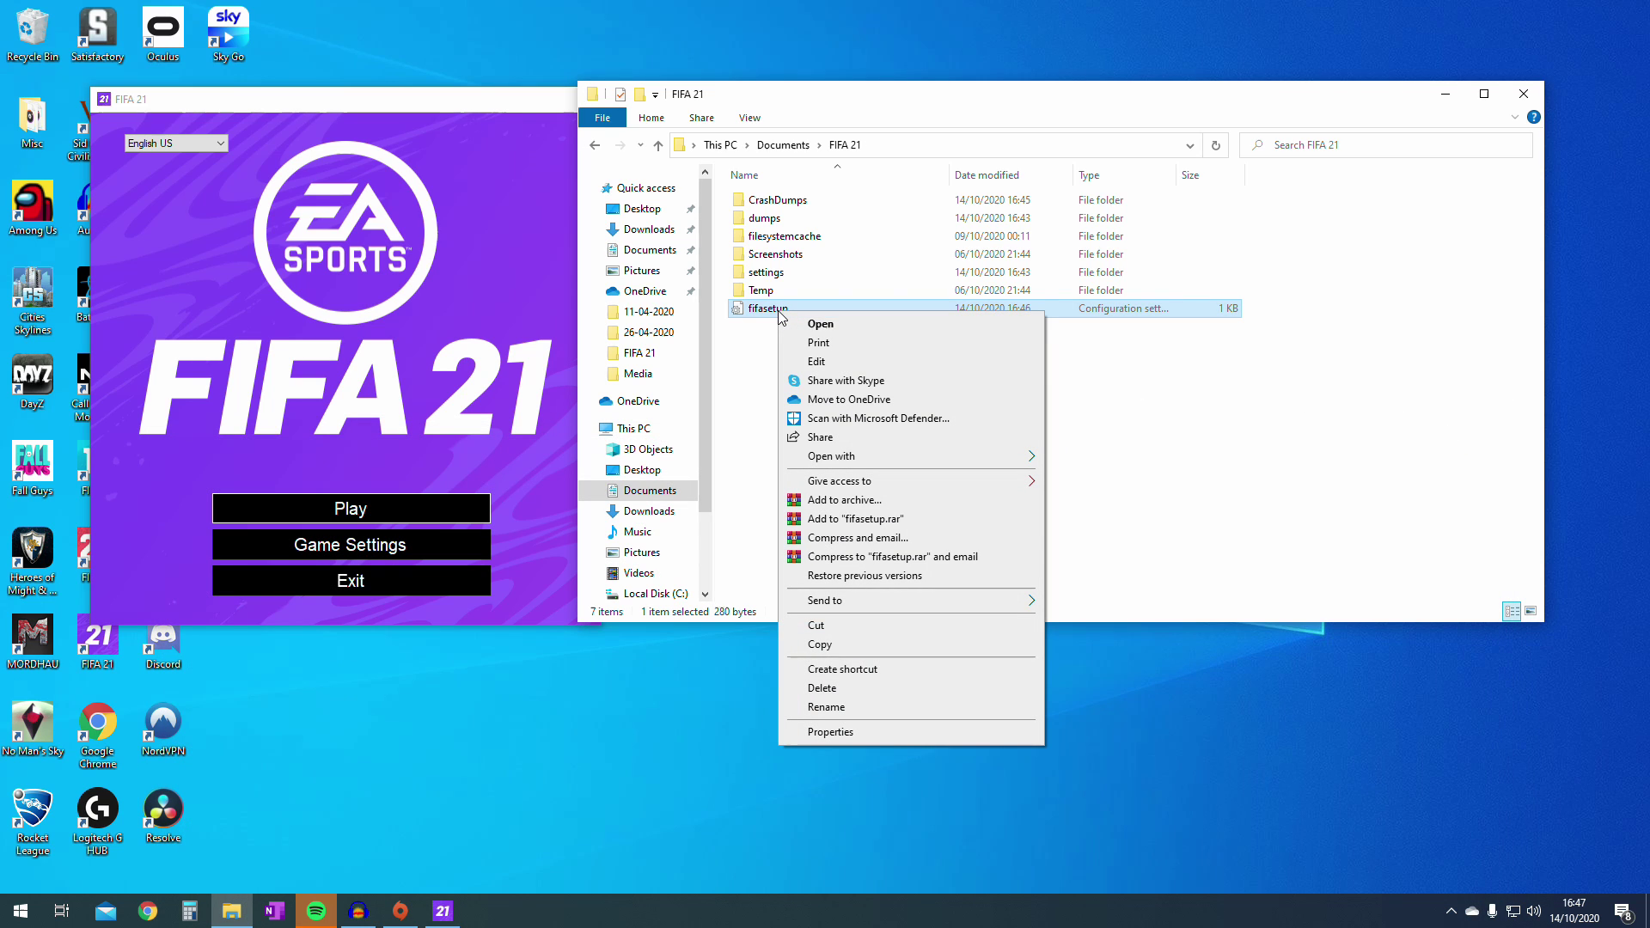
left_click(827, 731)
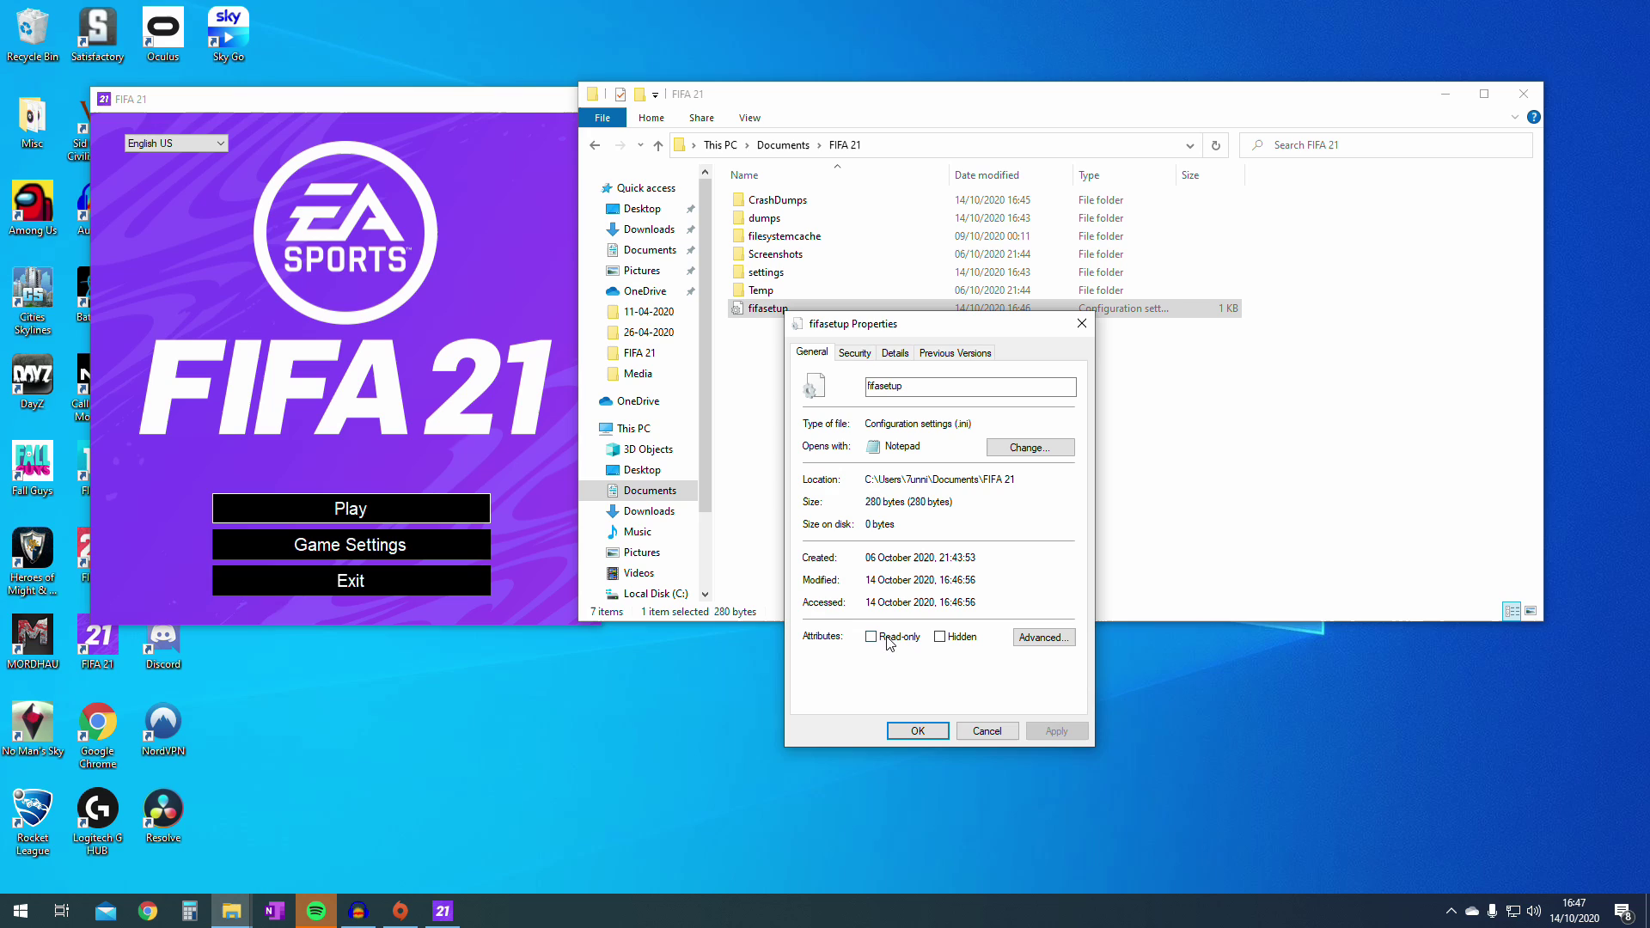
left_click(887, 640)
left_click(1057, 731)
left_click(918, 731)
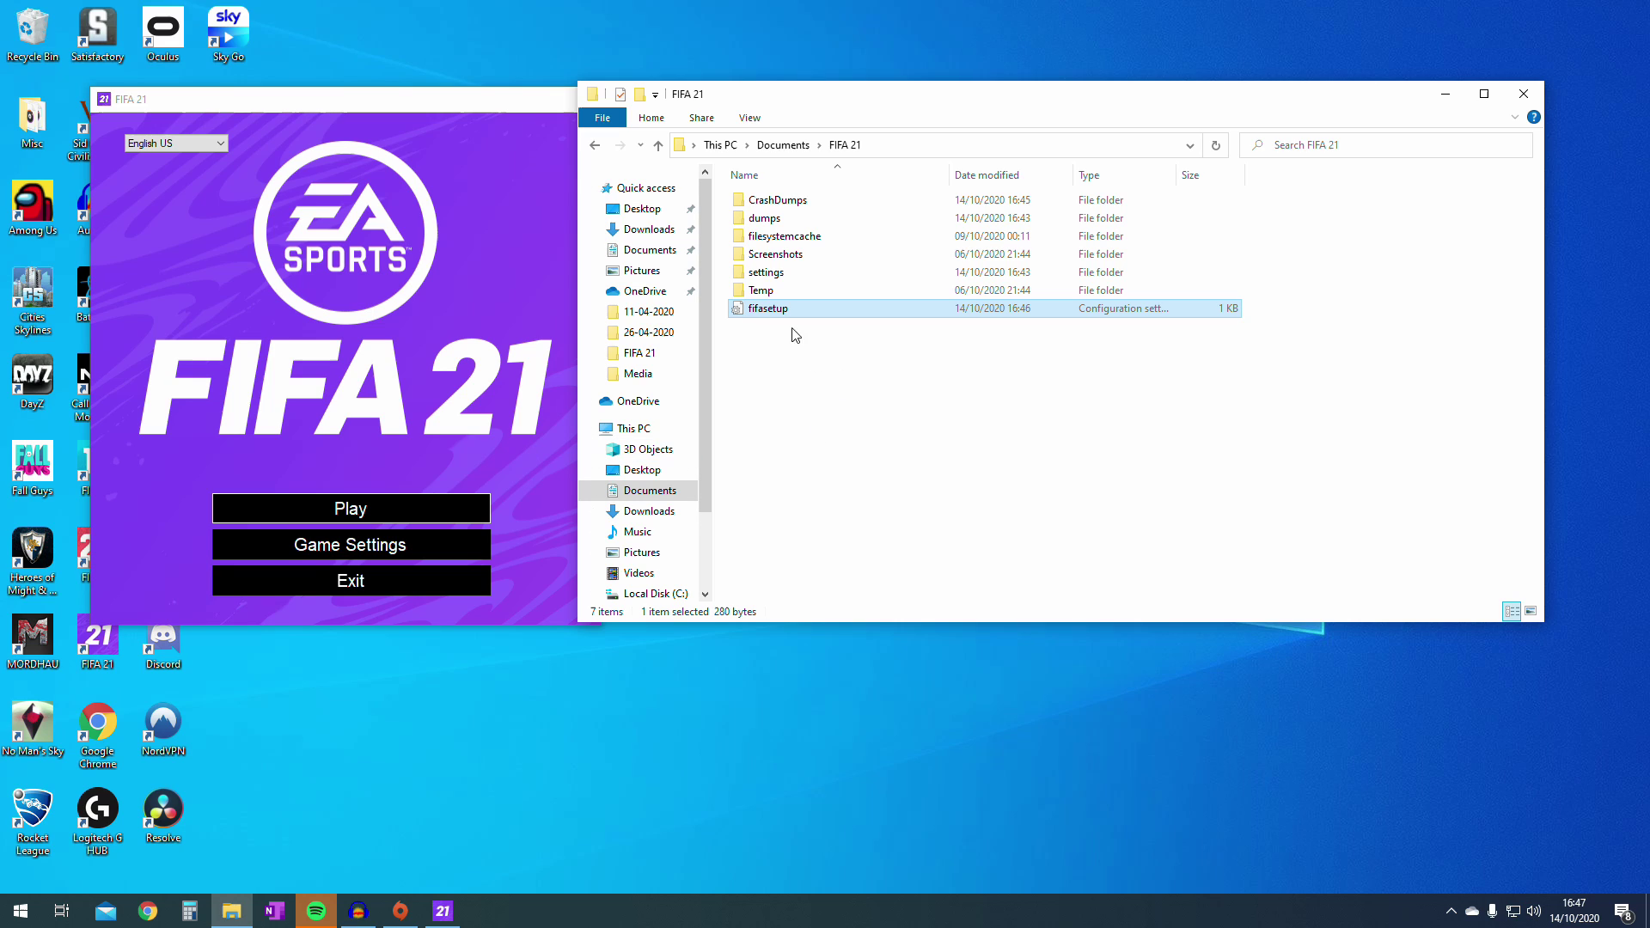
- Return to FIFA 21, move to the Store tile, and dismiss the items-to-deal-with notice
left_click(388, 515)
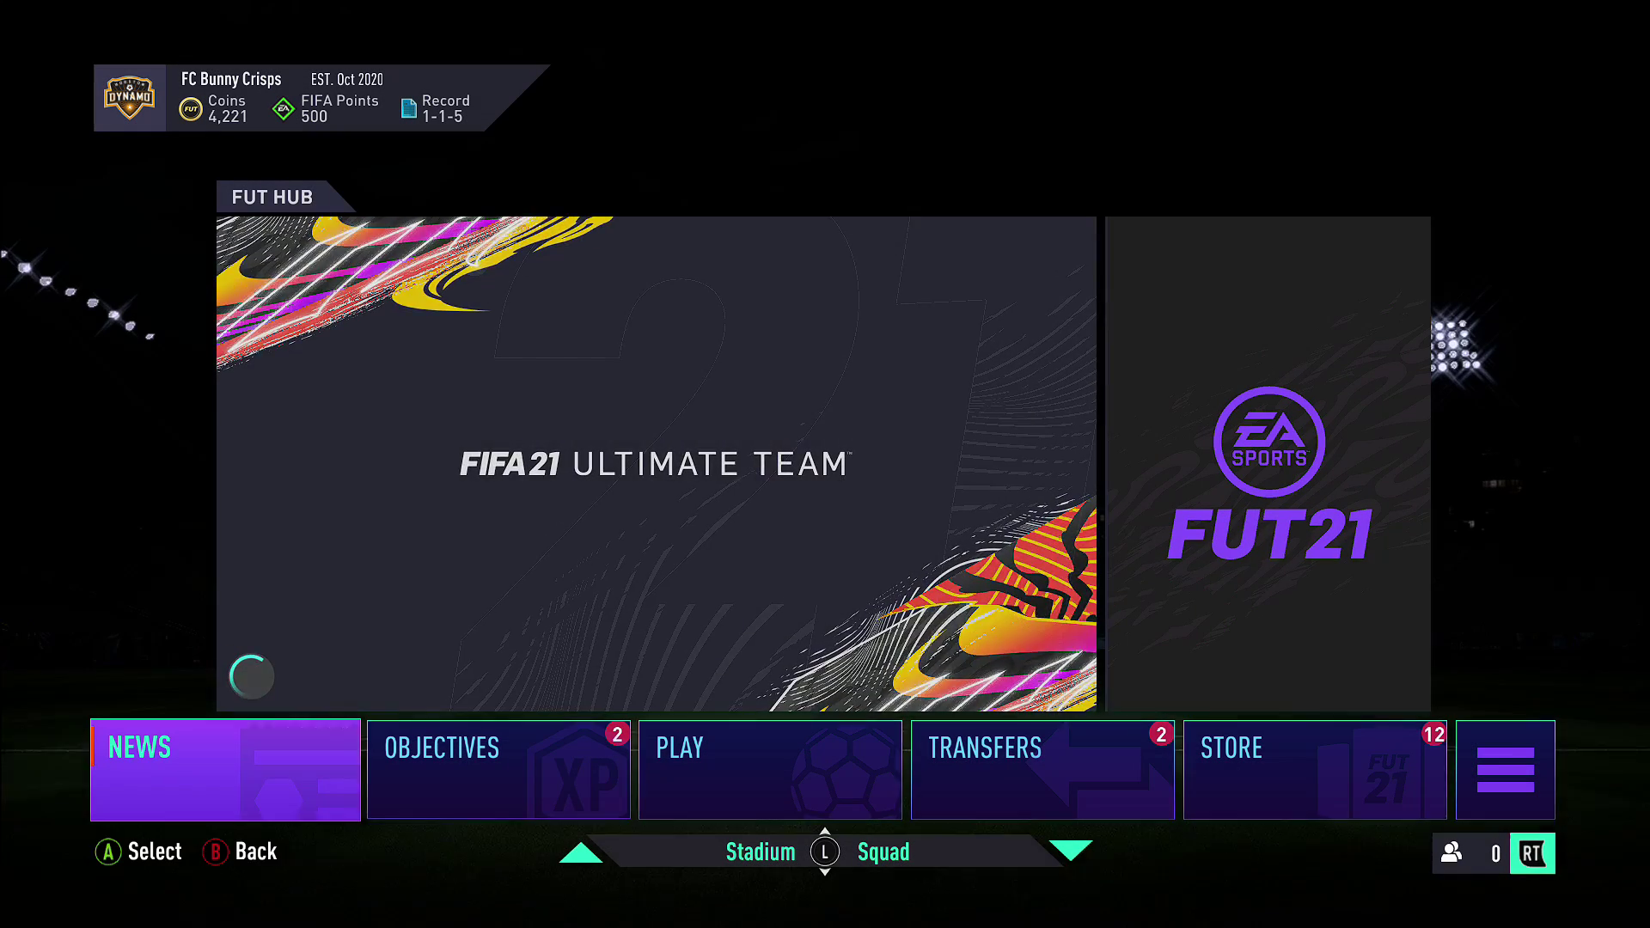
key("Right")
key("Right")
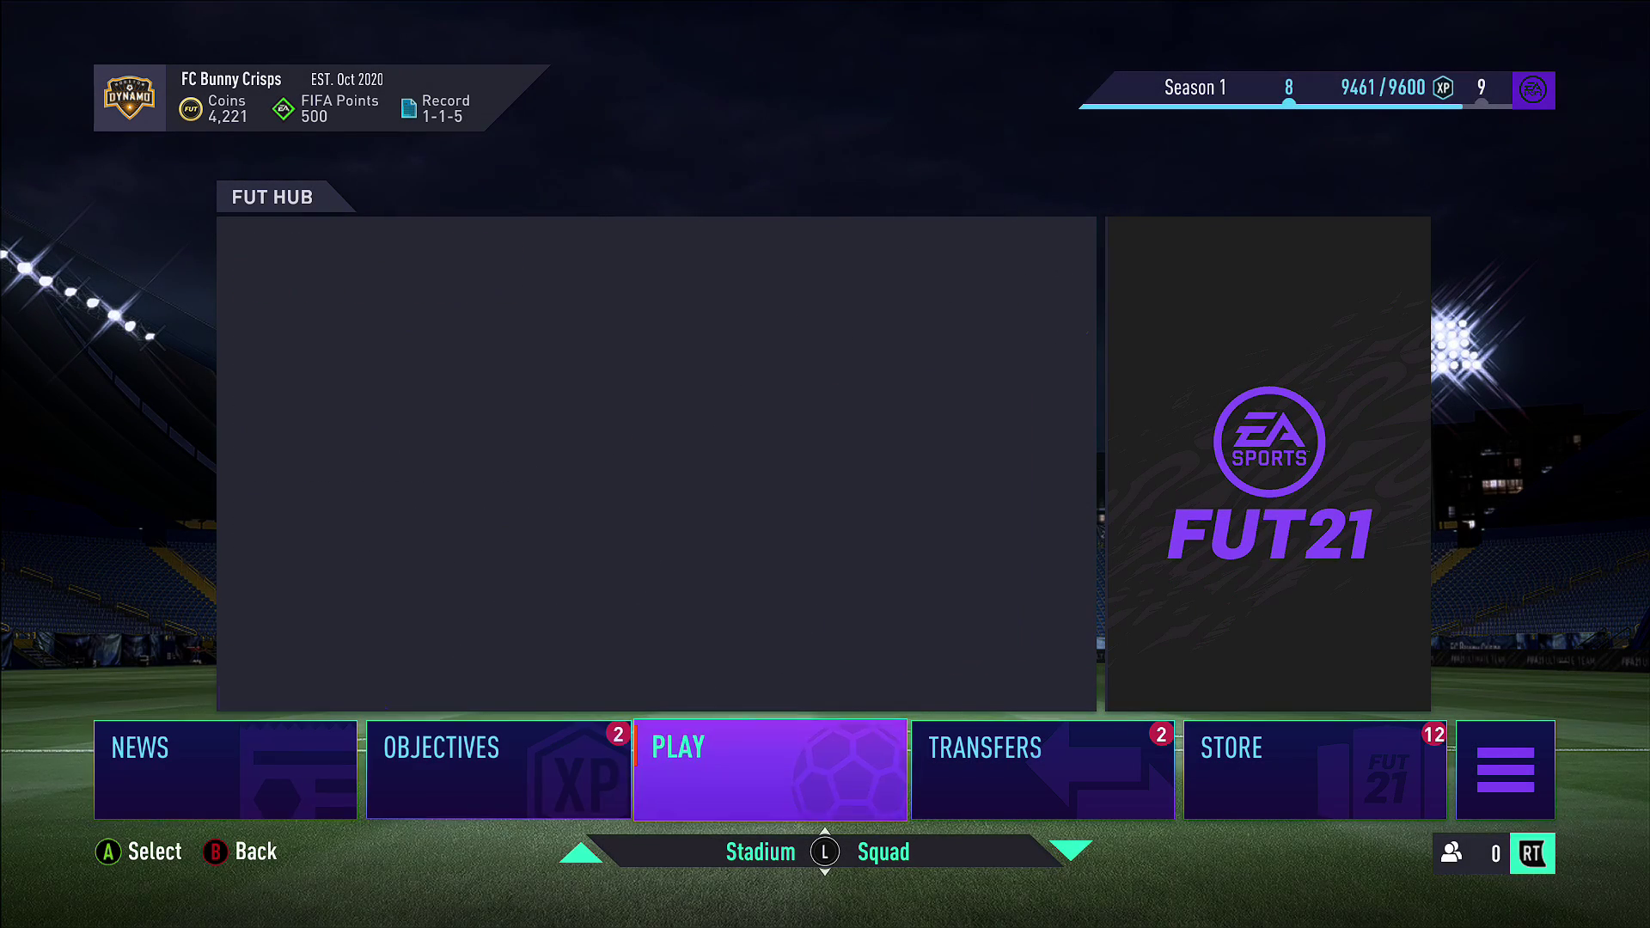
key("Right")
key("Right")
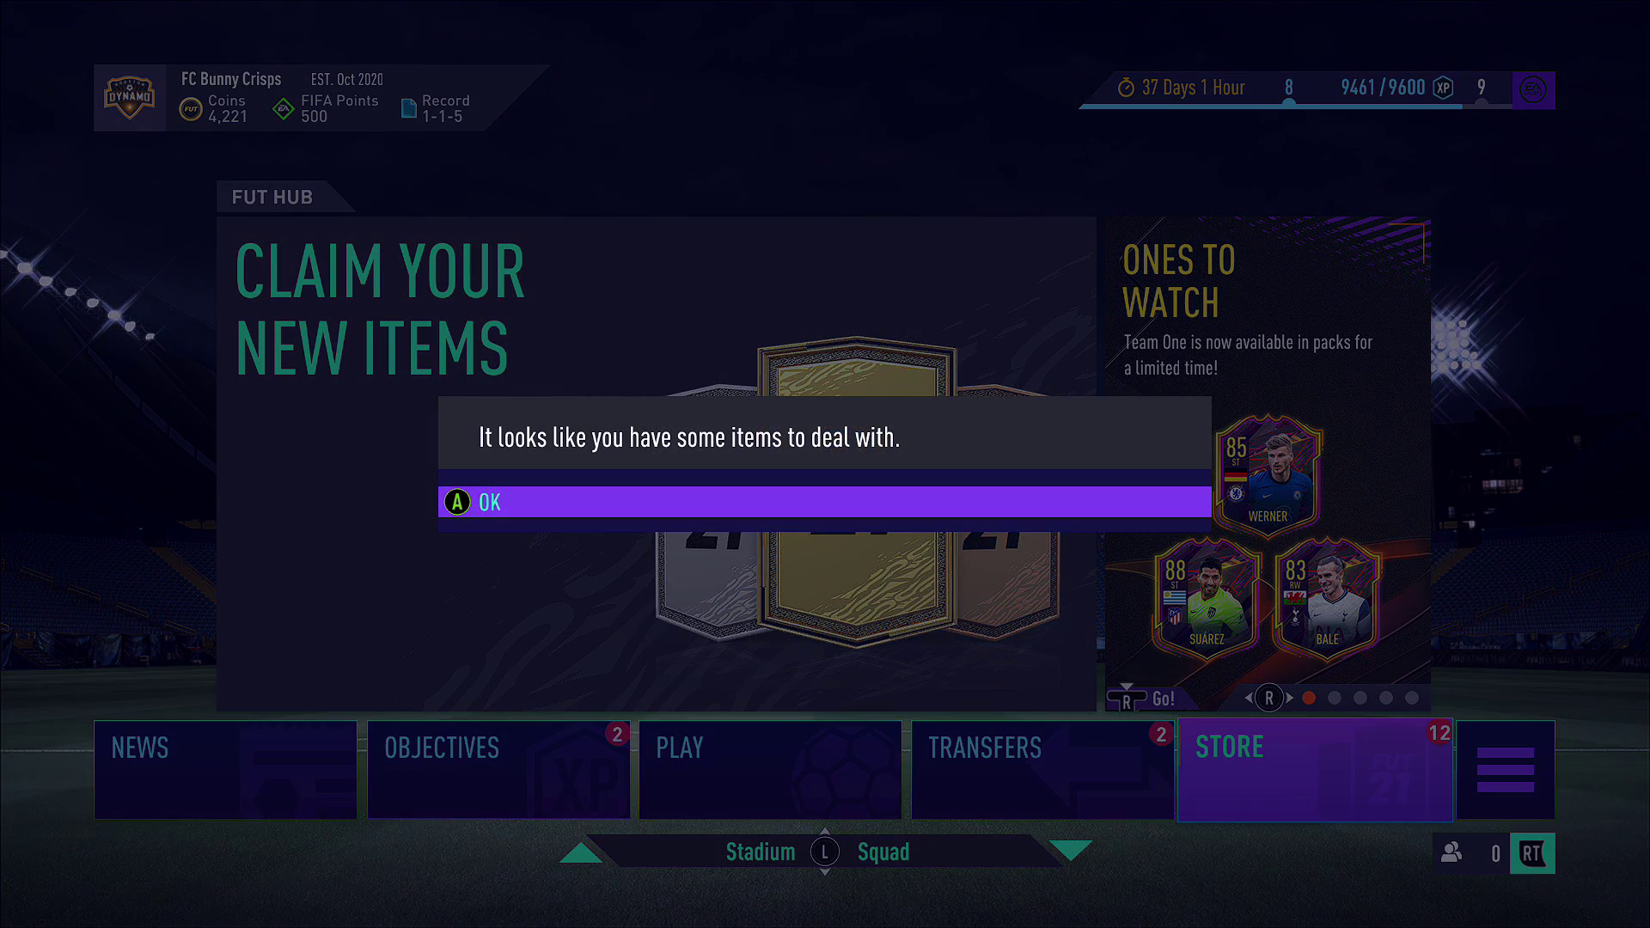
key("Return")
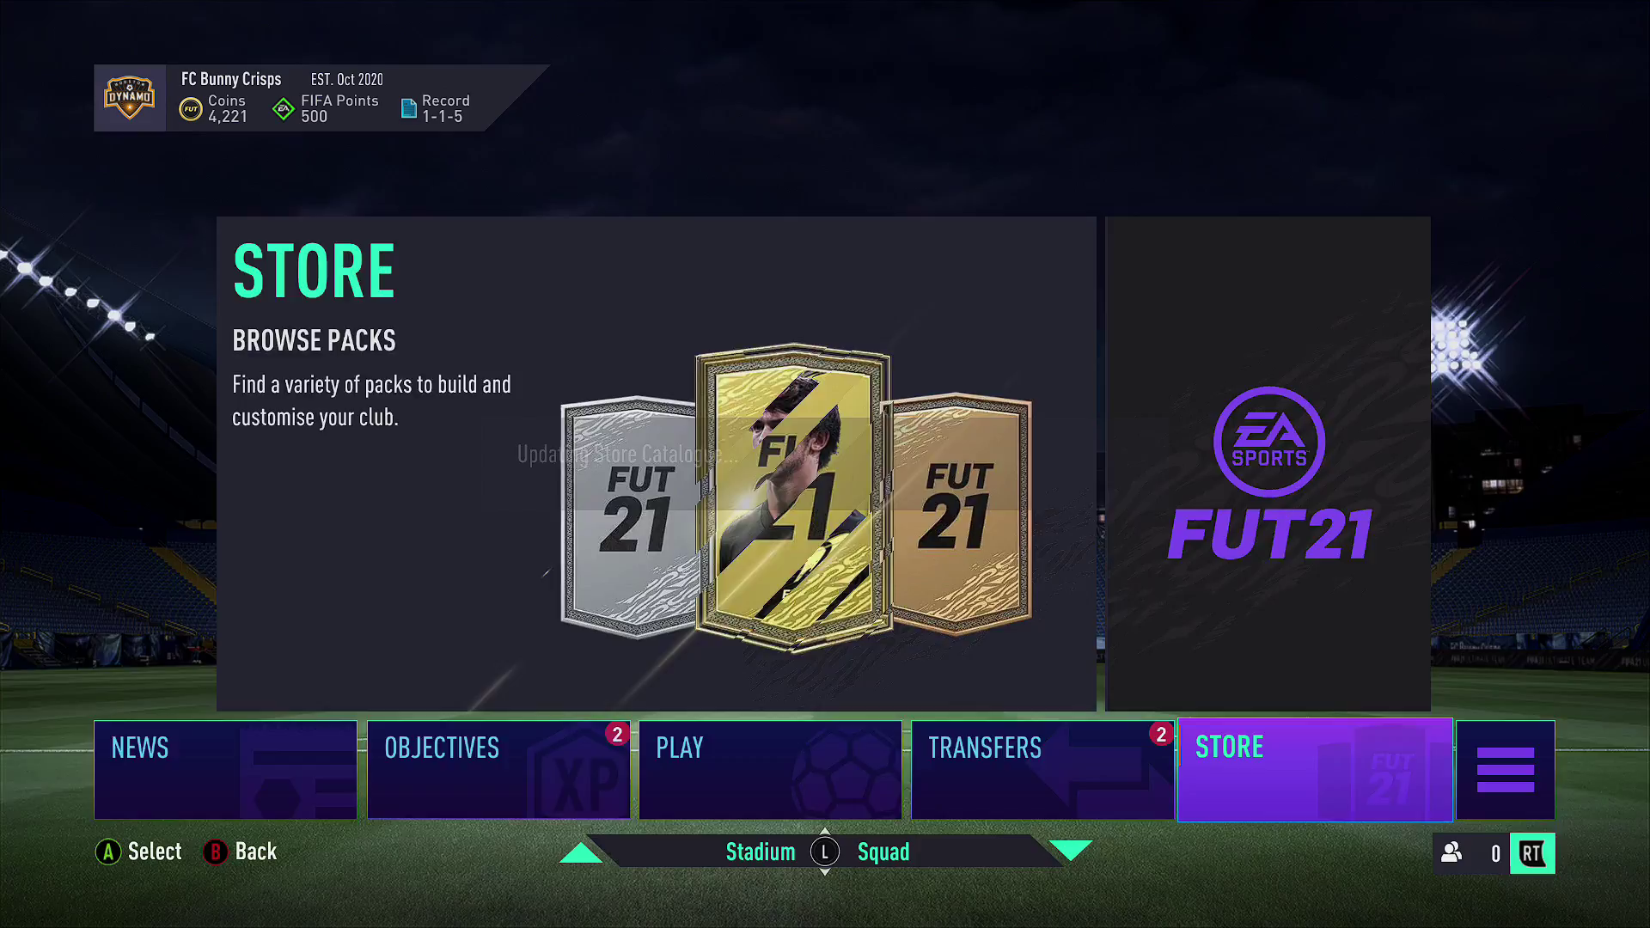
- Buy a Premium Gold Pack with 150 FIFA Points and open it
key("Return")
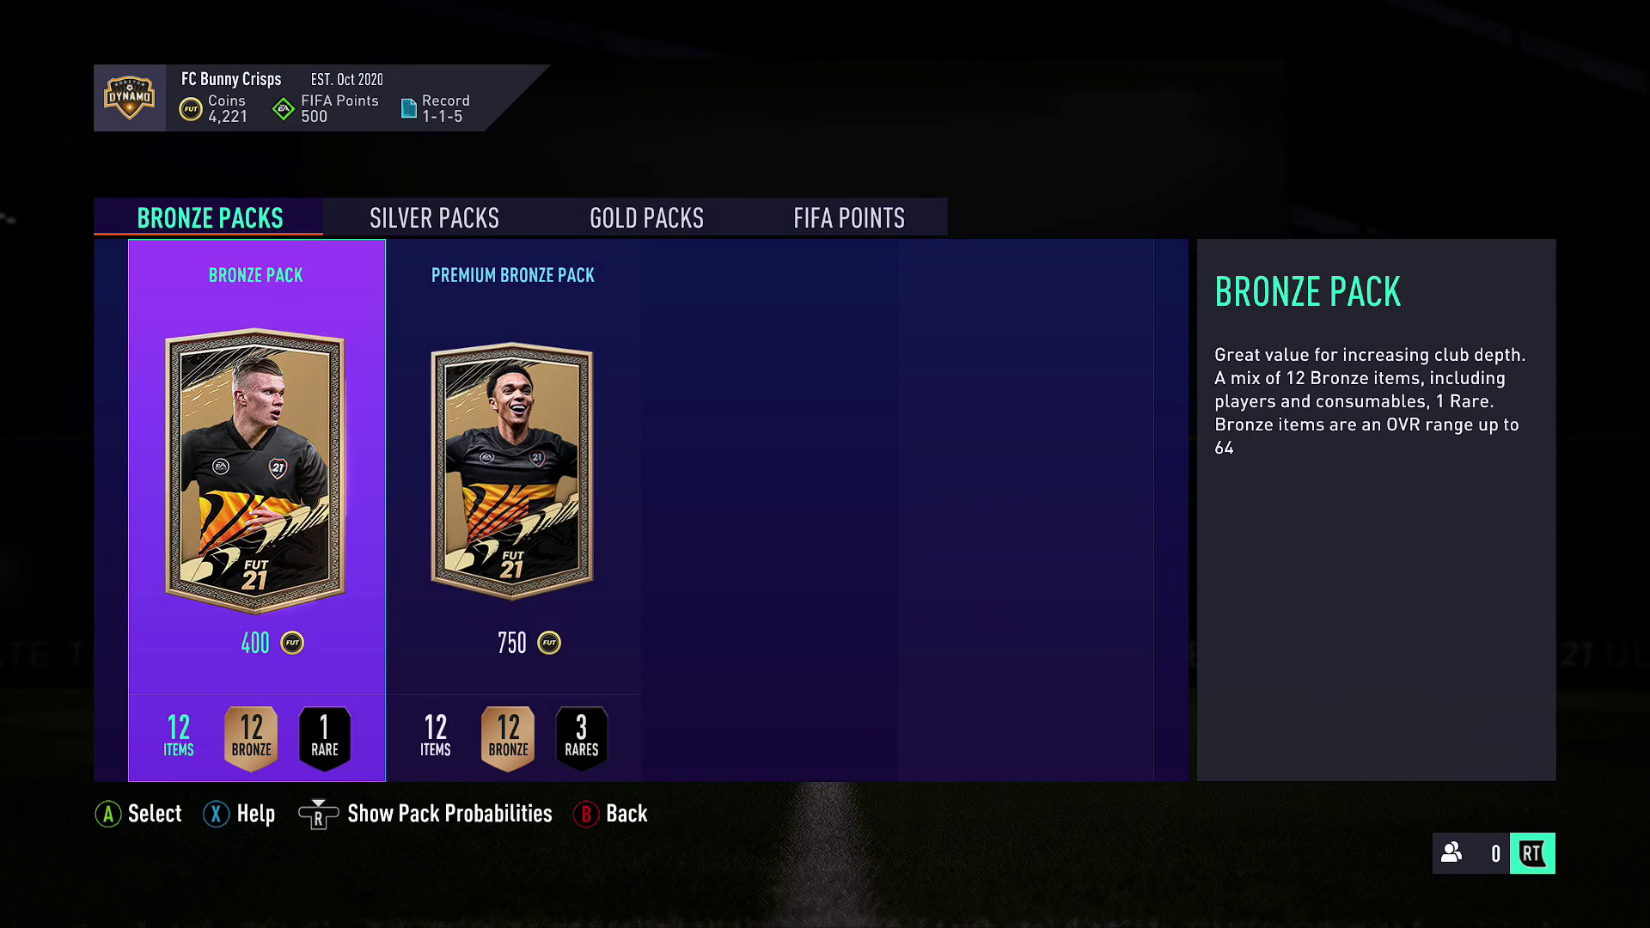
key("Right")
key("Right")
key("Right")
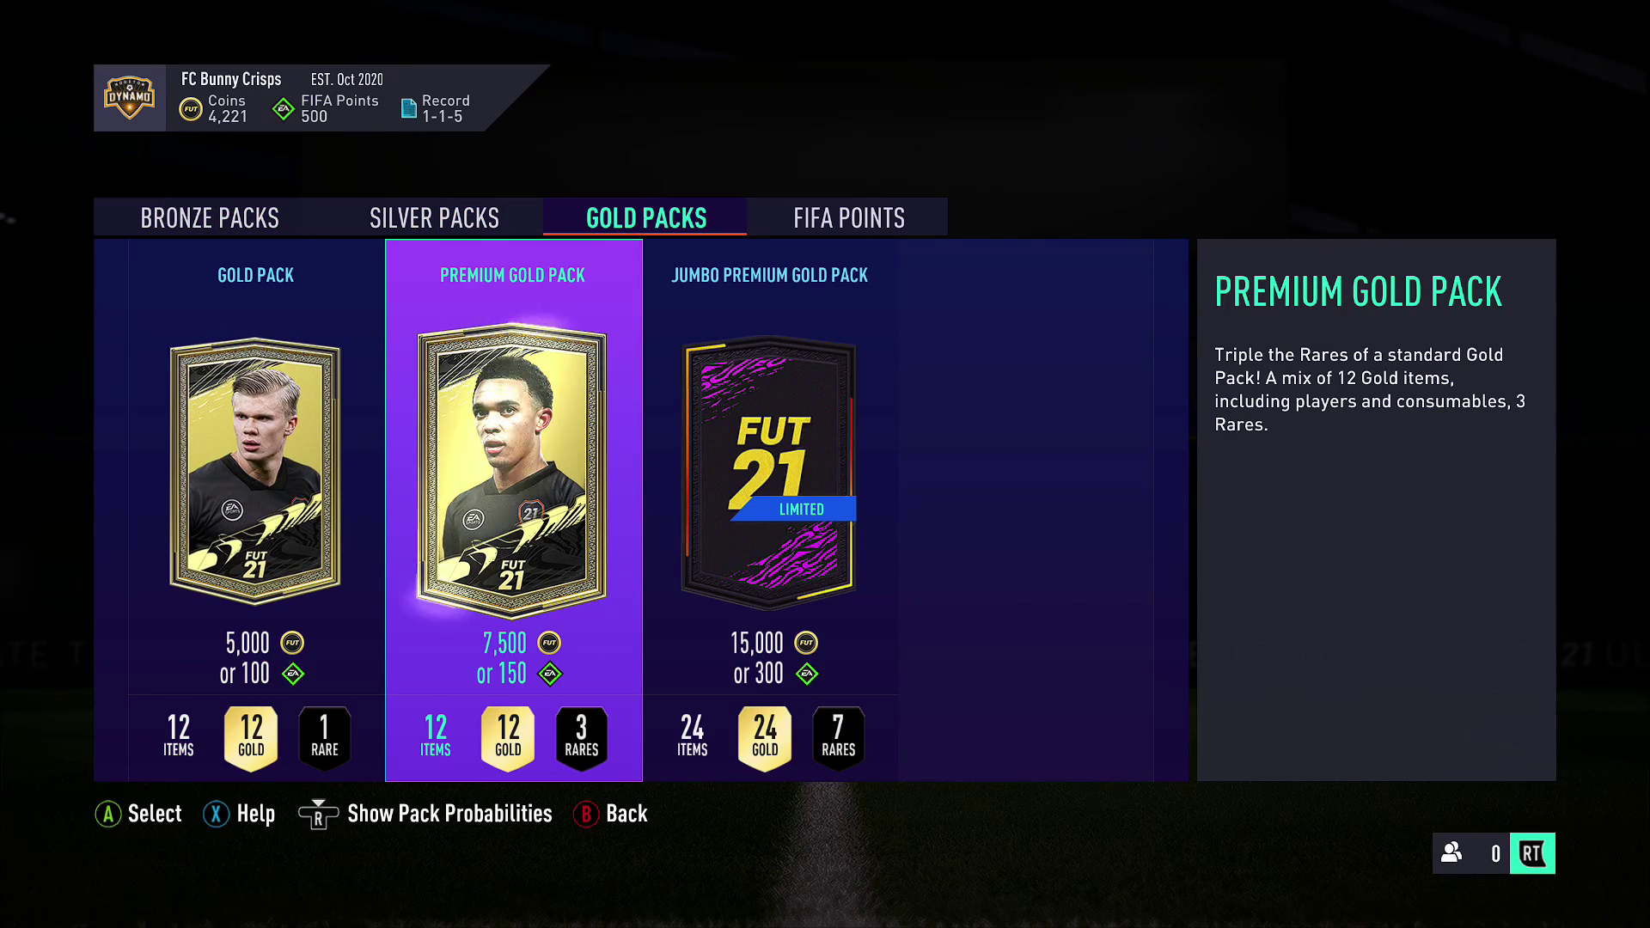
key("Return")
key("Down")
key("Return")
key("Up")
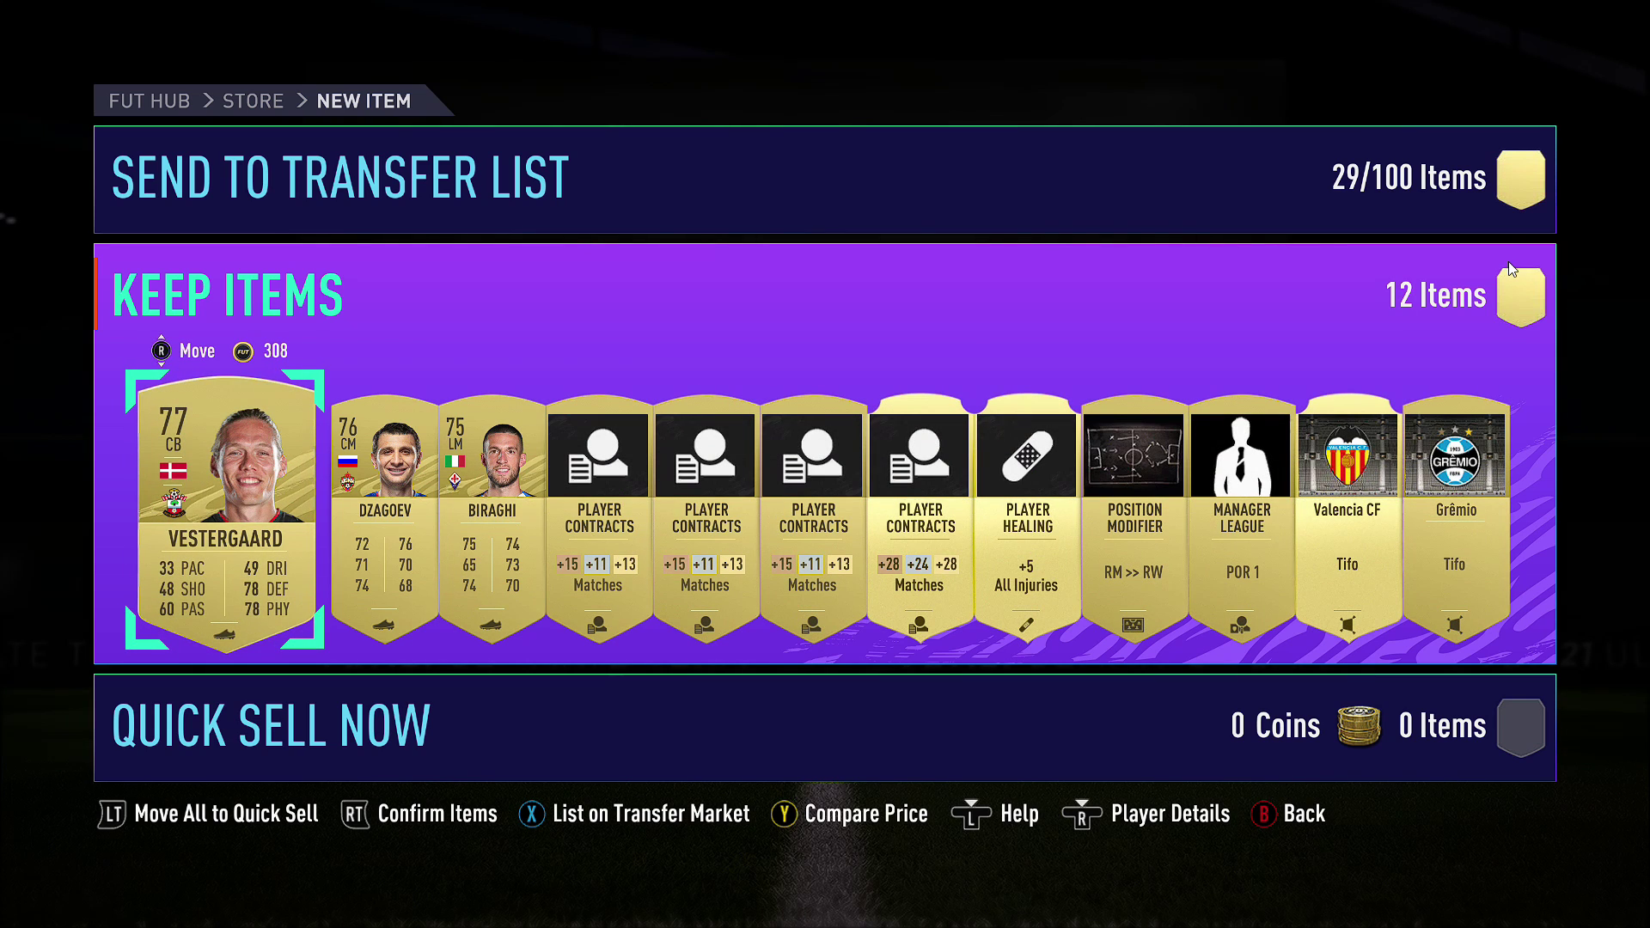
- Back out of the new items screen and close the FIFA 21 launcher
key("Escape")
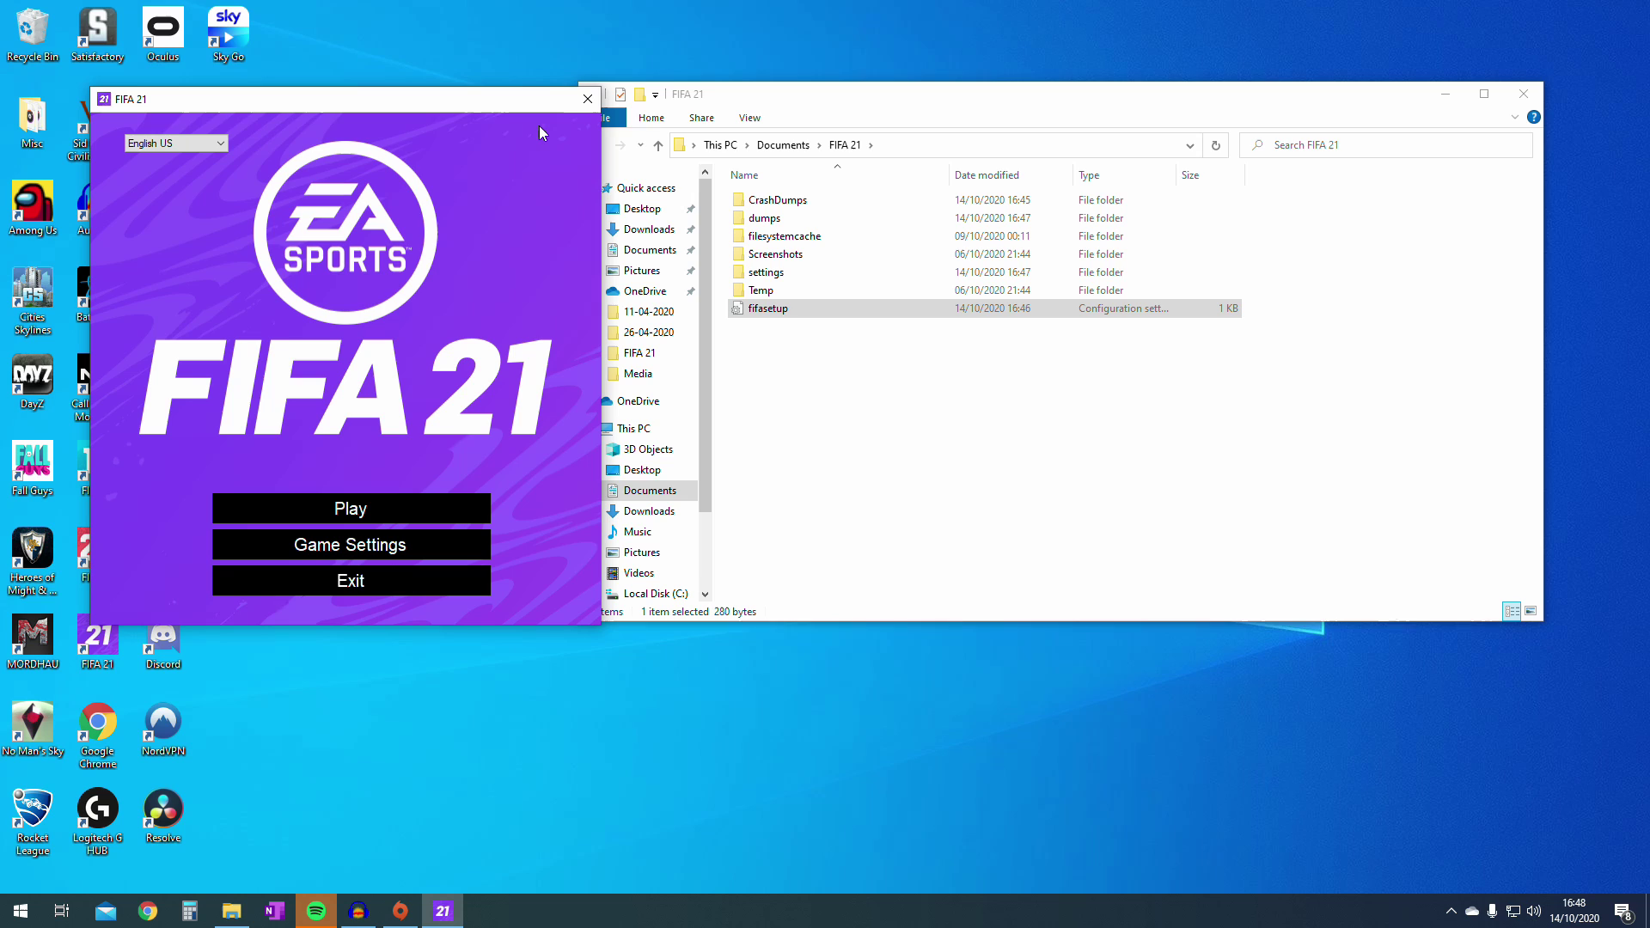
left_click(778, 311)
left_click(487, 100)
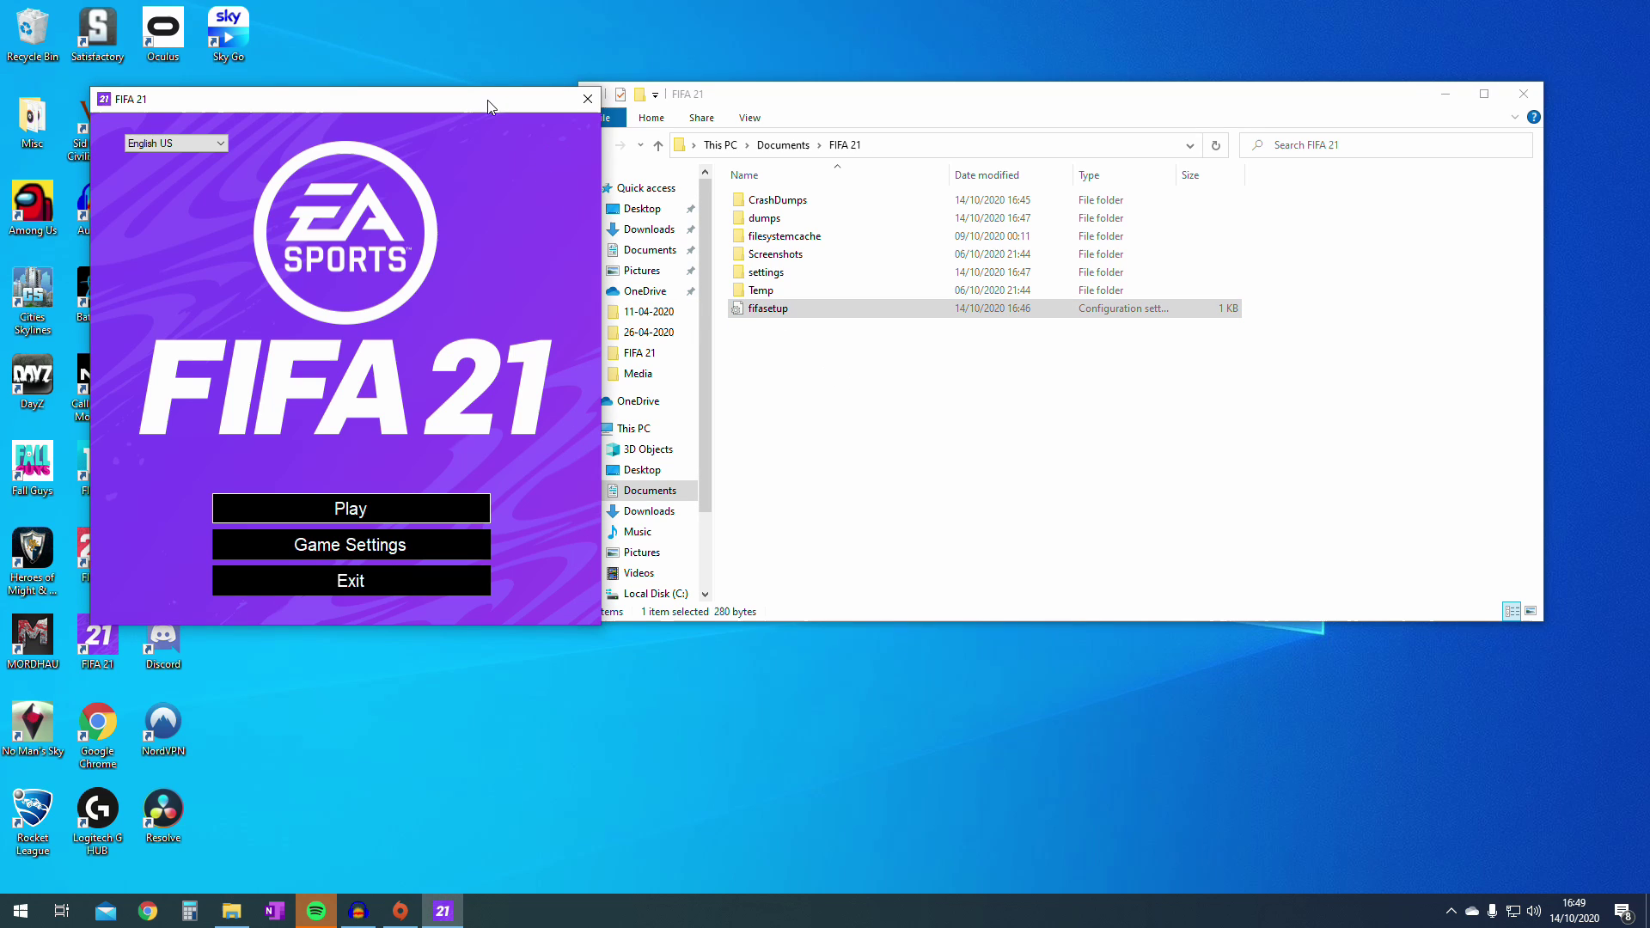
left_click(583, 101)
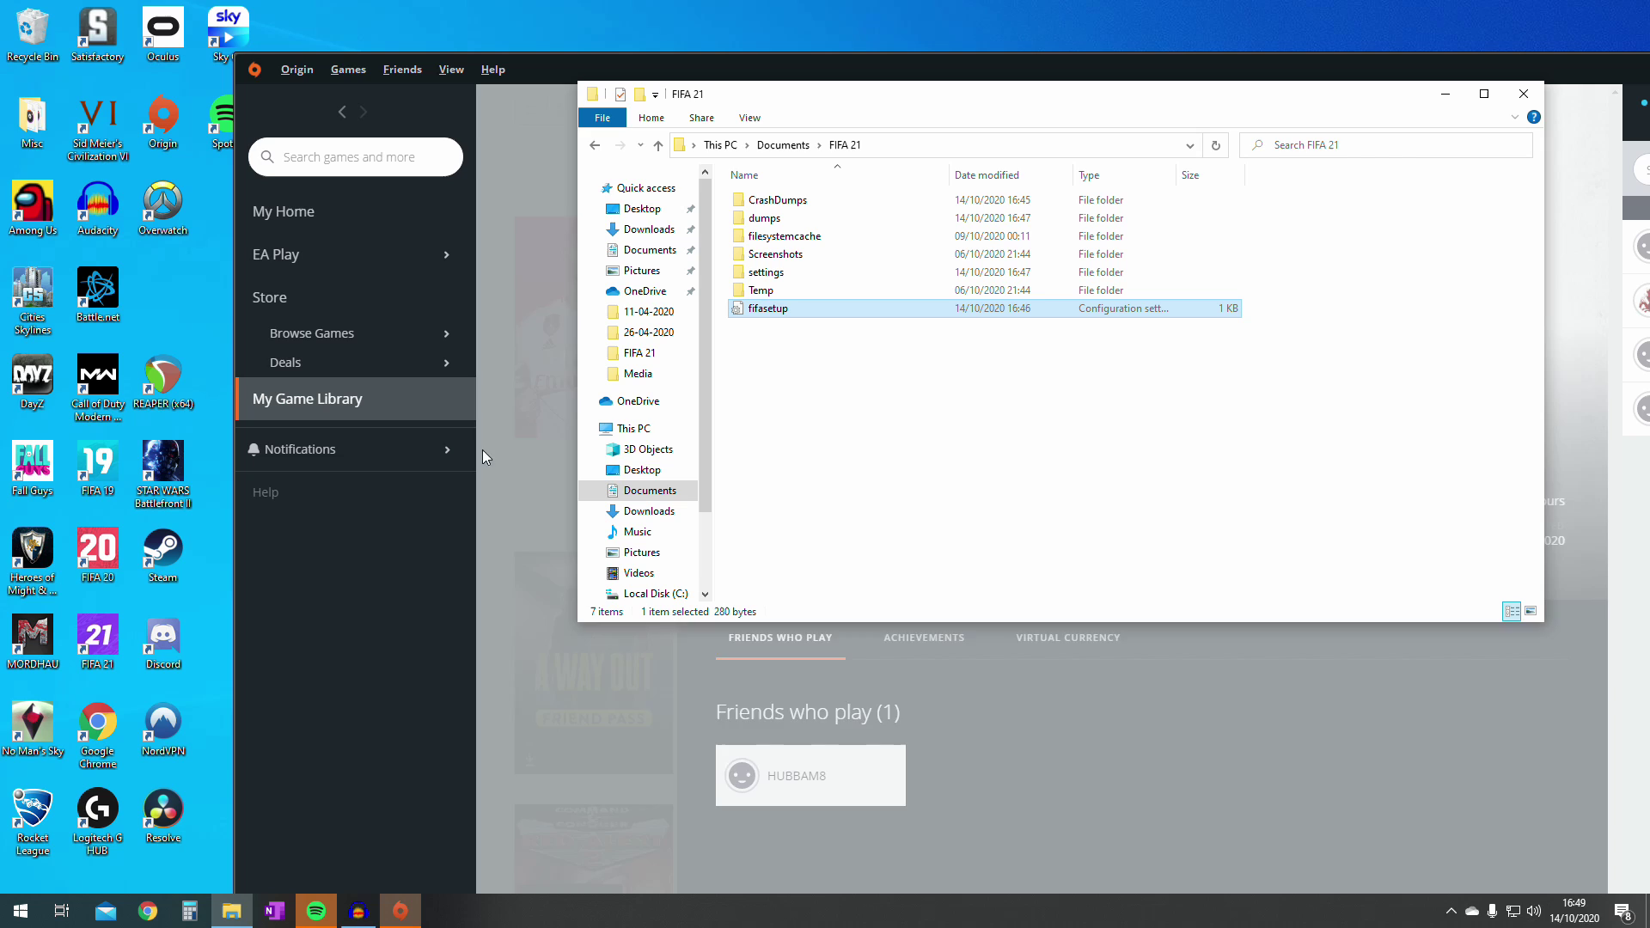
- Bring Origin's FIFA 21 page forward, shift it aside, then minimize it
left_click(1080, 749)
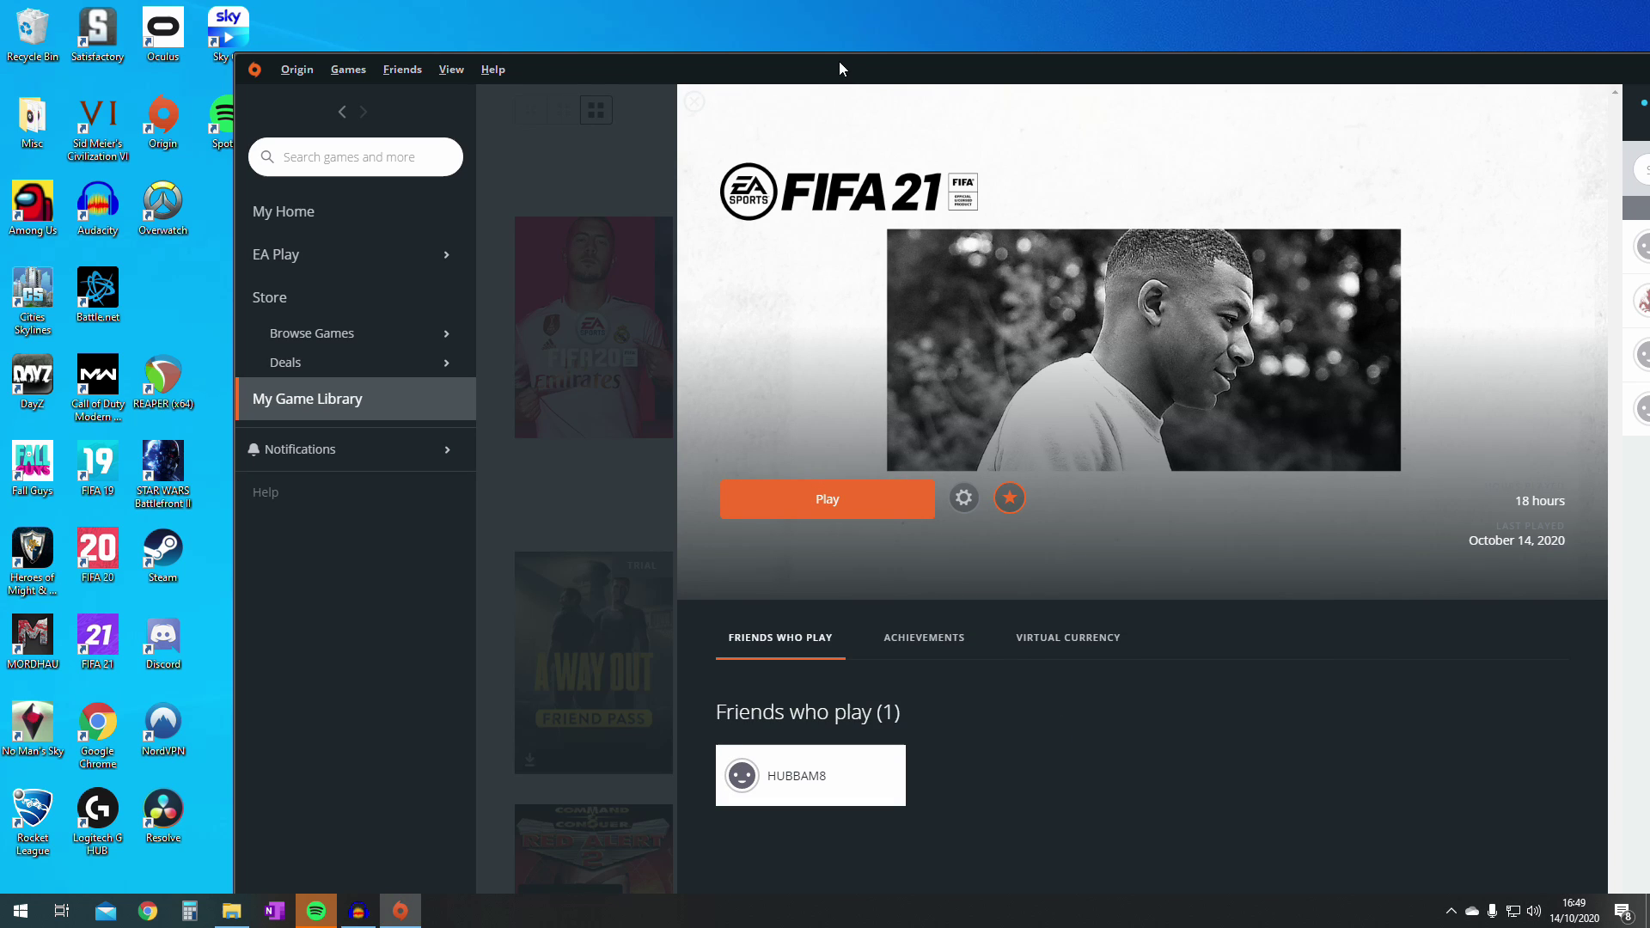
left_click_drag(1518, 84, 1243, 83)
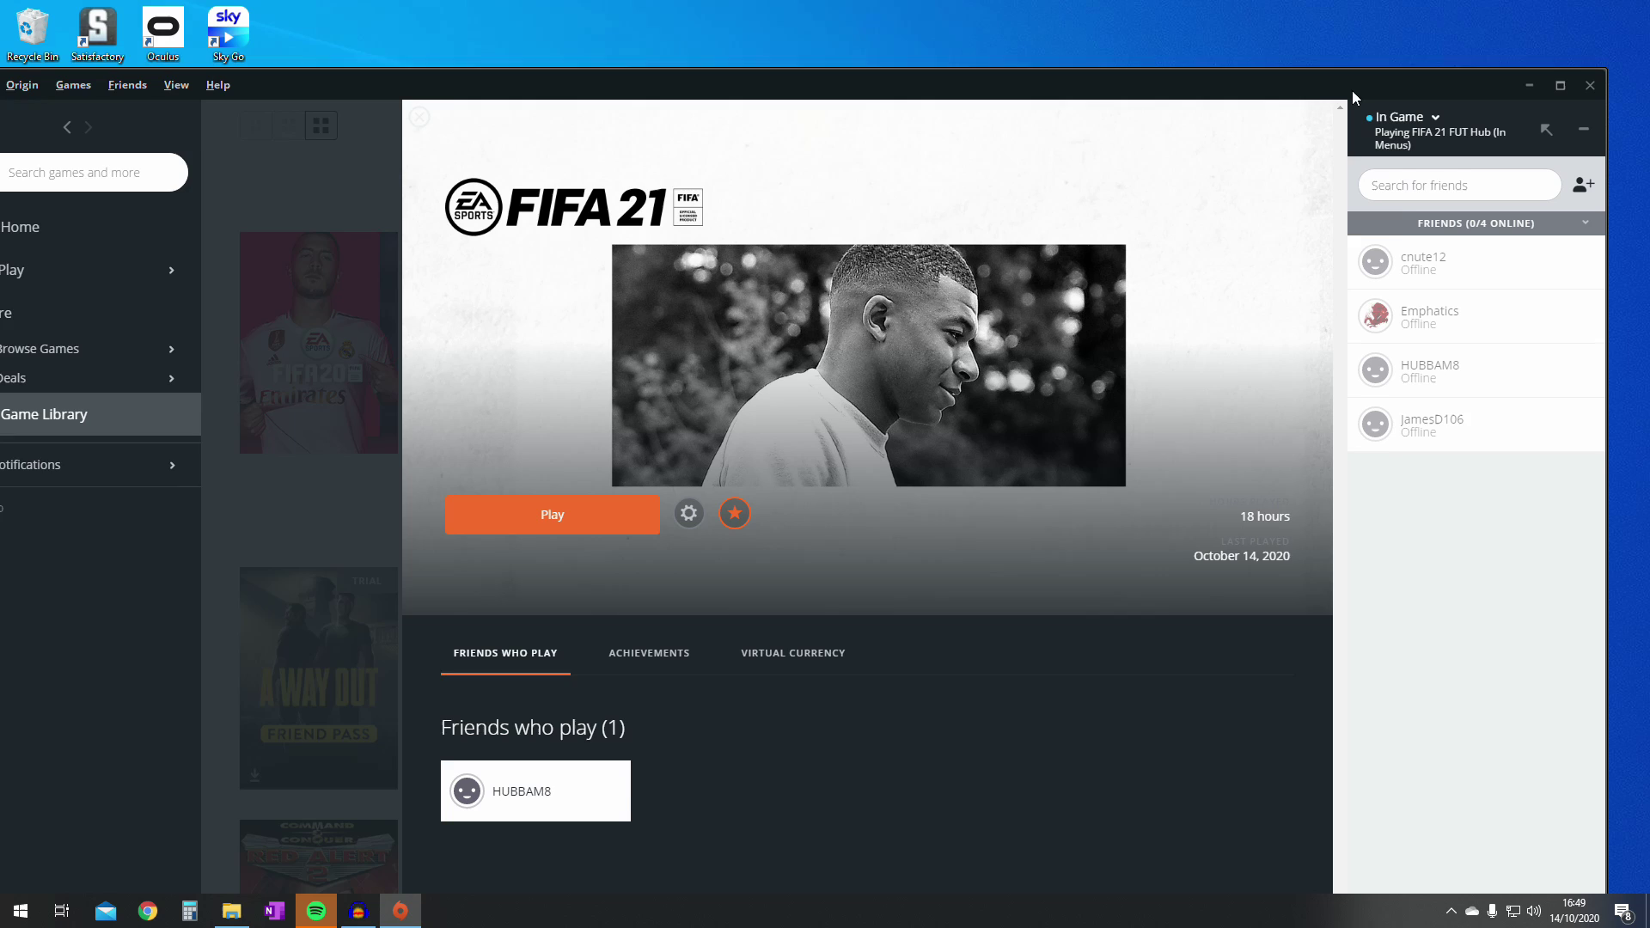
left_click(1528, 84)
- Reopen fifasetup, type 0 for DIRECTX_SELECT, and view its Properties without changing anything
double_click(768, 311)
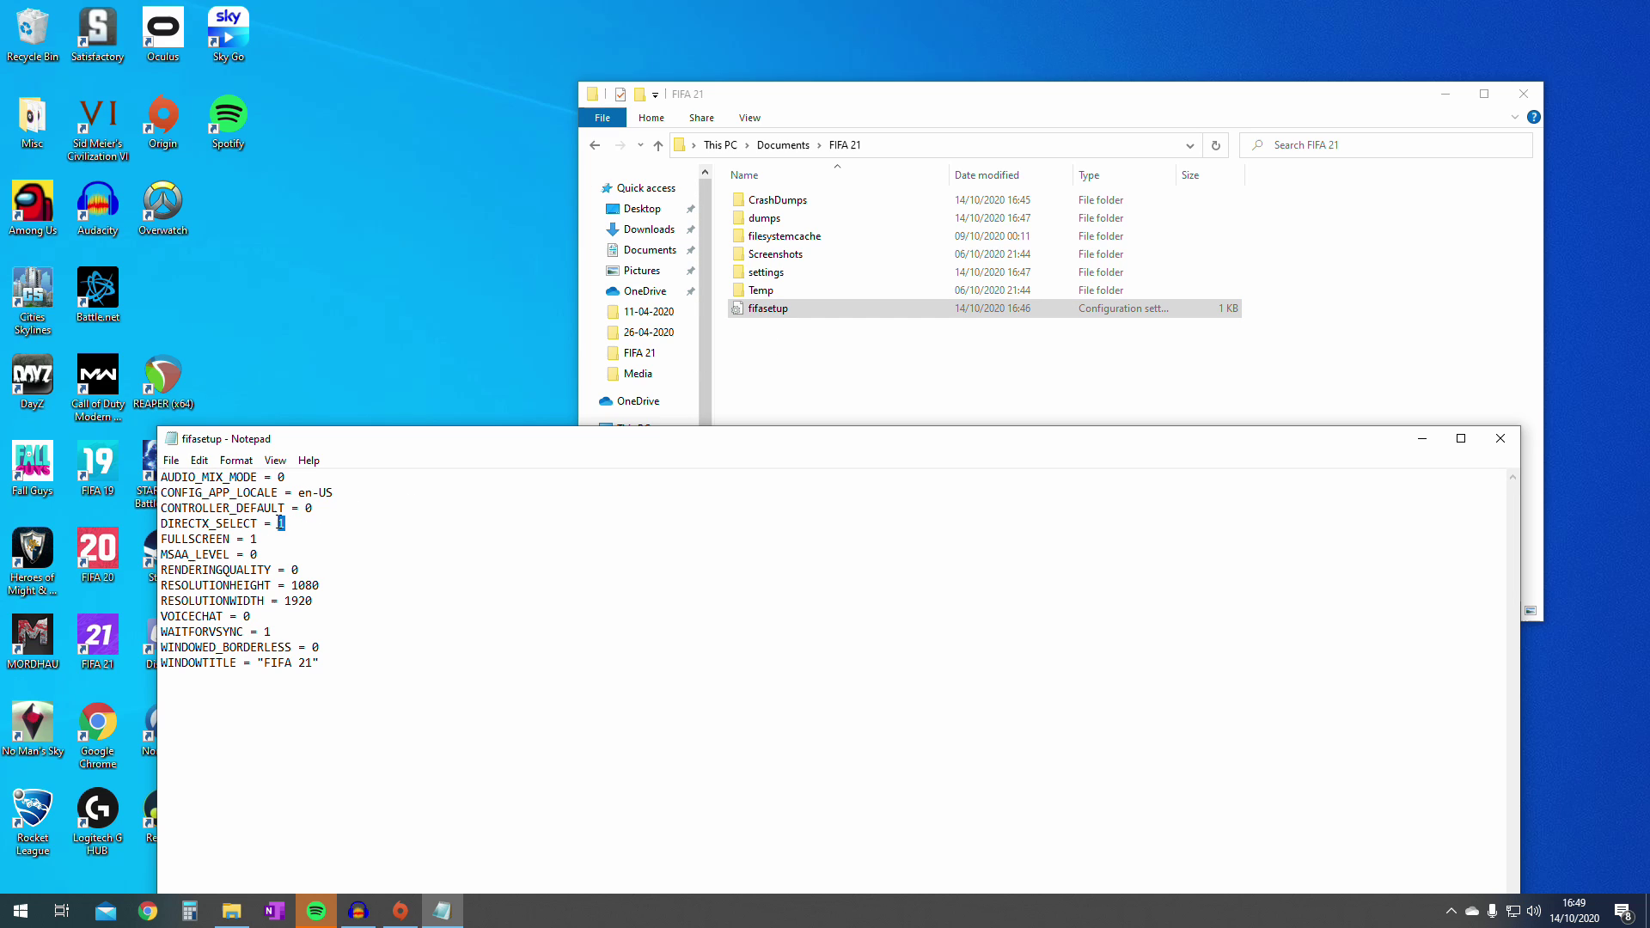
type("0")
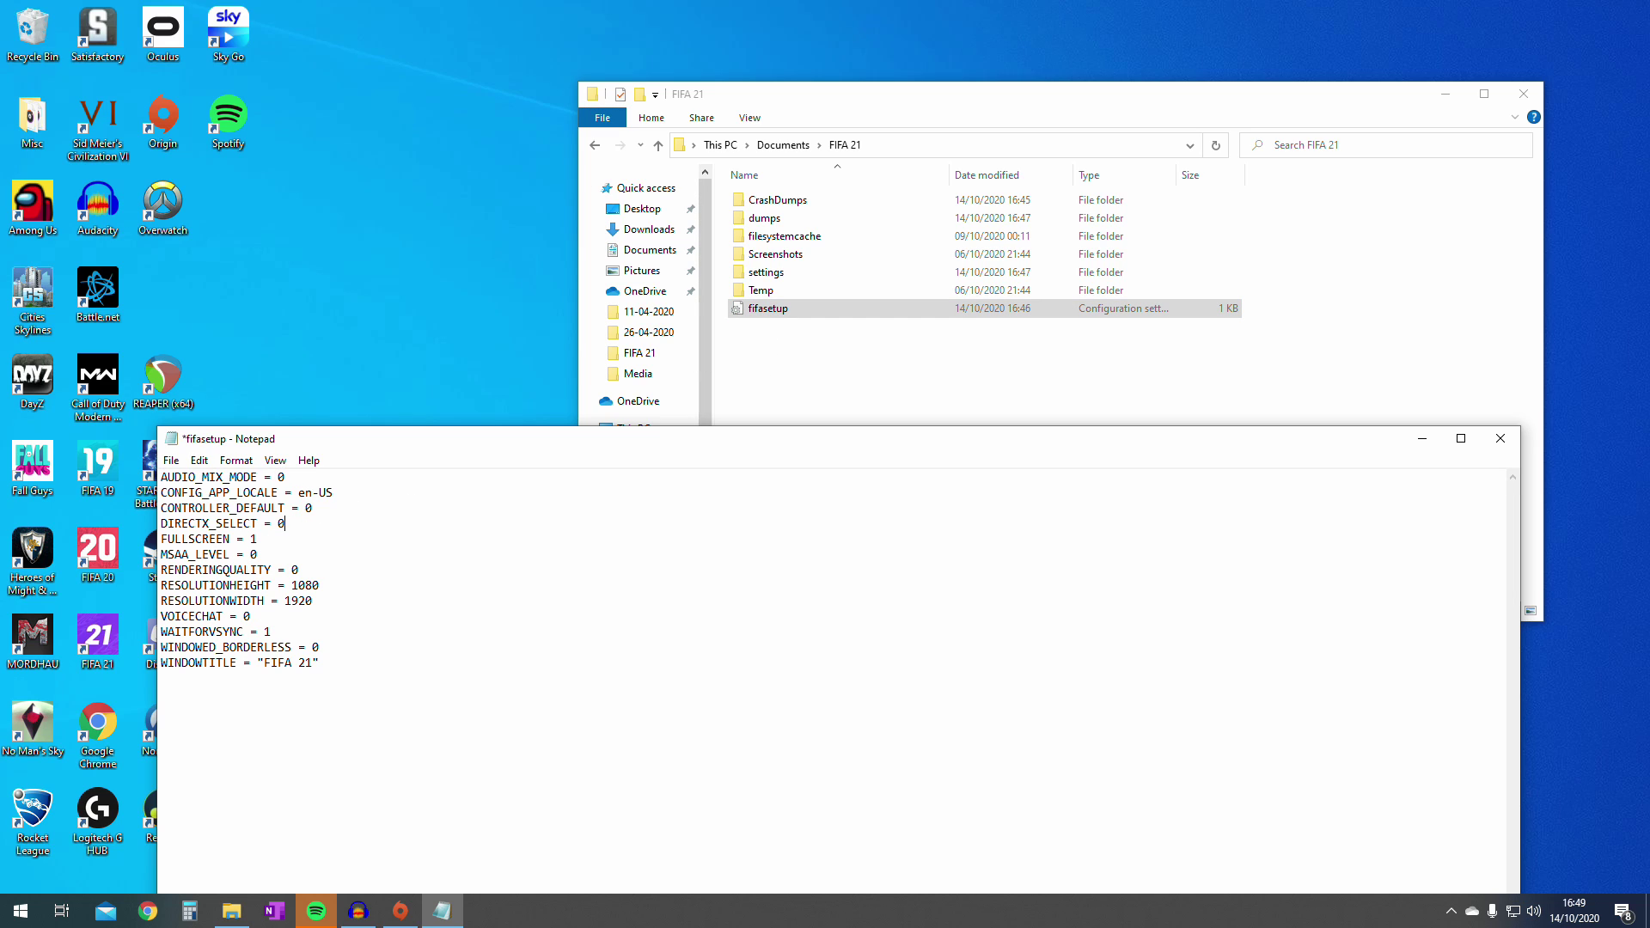
right_click(774, 309)
left_click(847, 718)
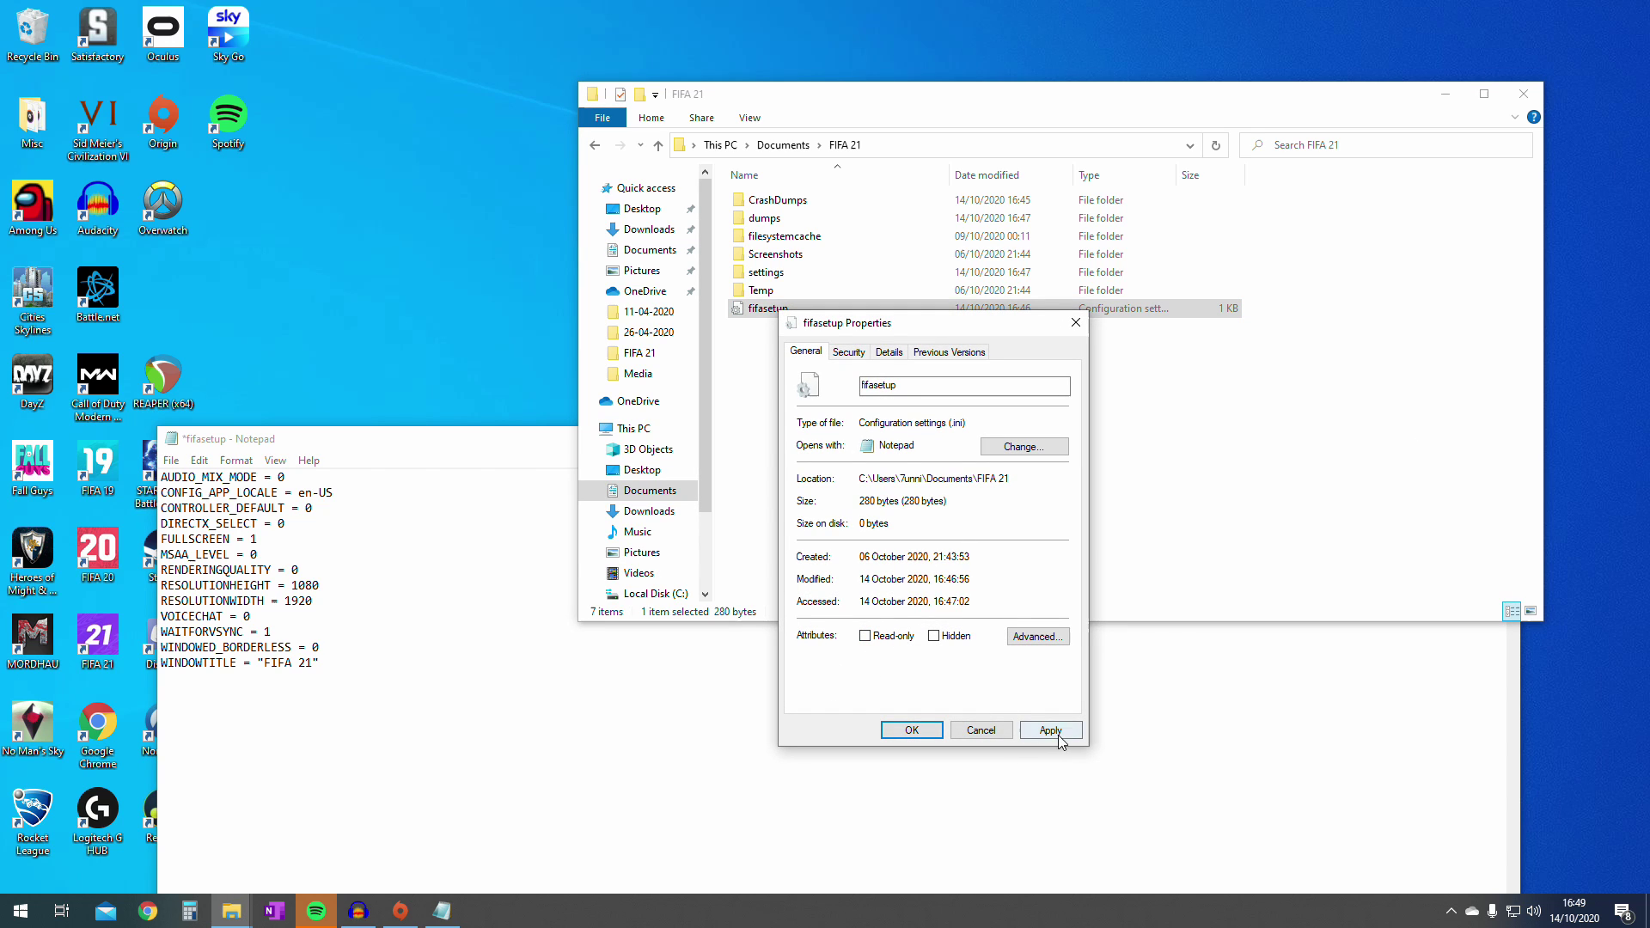
left_click(980, 730)
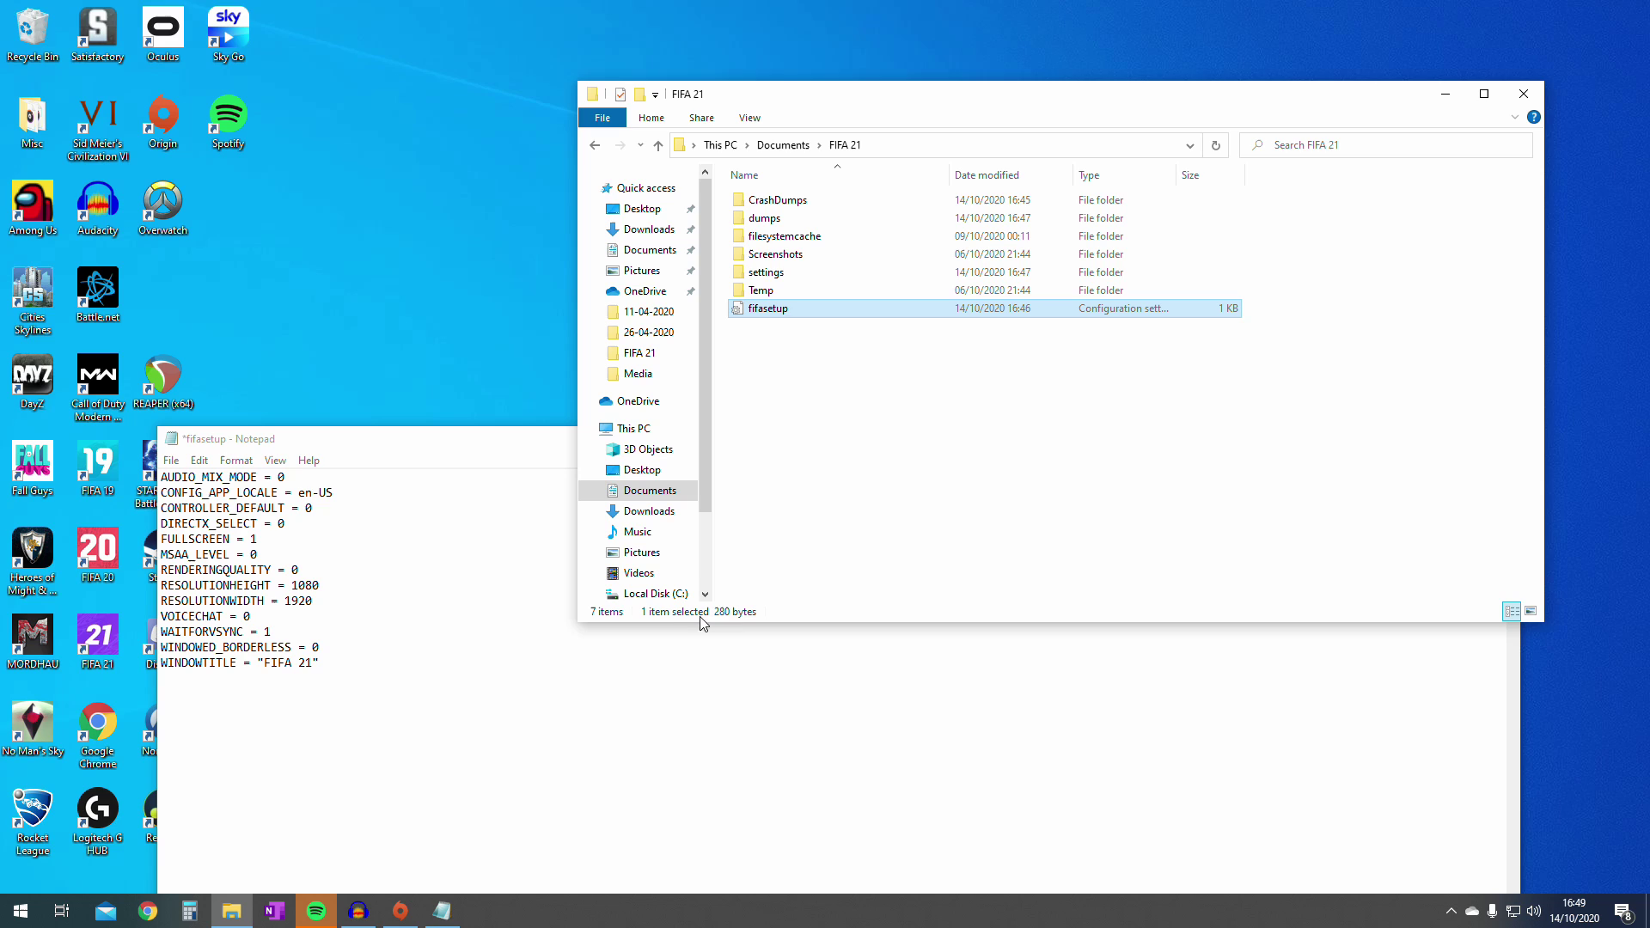
- Save fifasetup with DIRECTX_SELECT = 0, then launch FIFA 21 from Origin
left_click(332, 778)
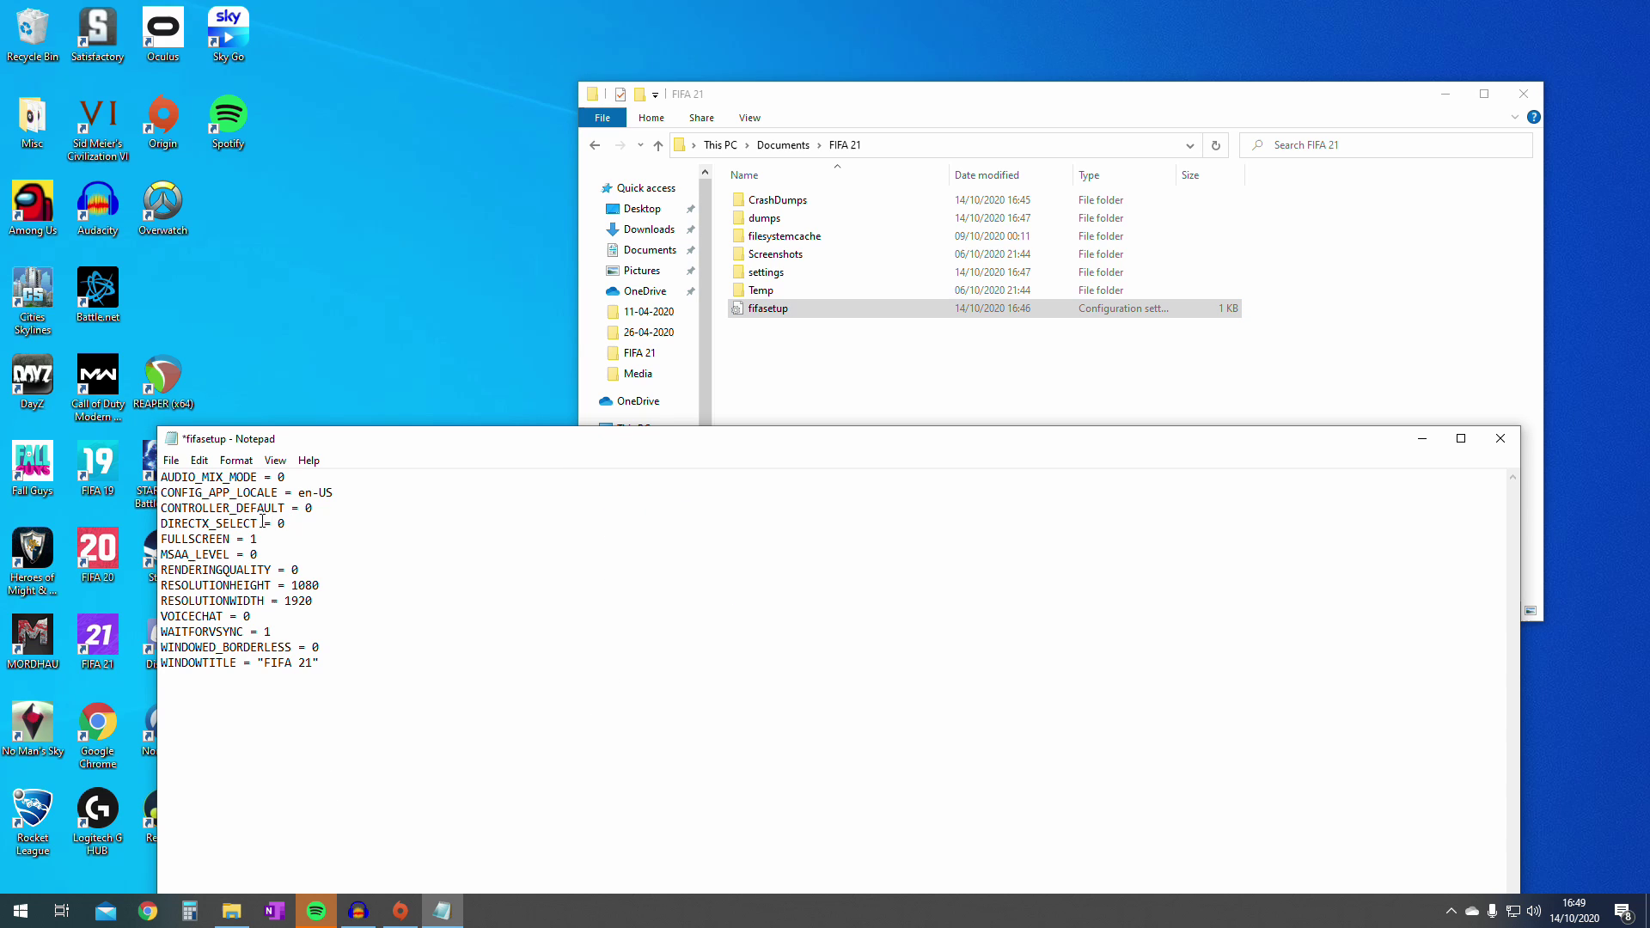
left_click(171, 461)
left_click(207, 536)
left_click(1423, 438)
left_click(401, 911)
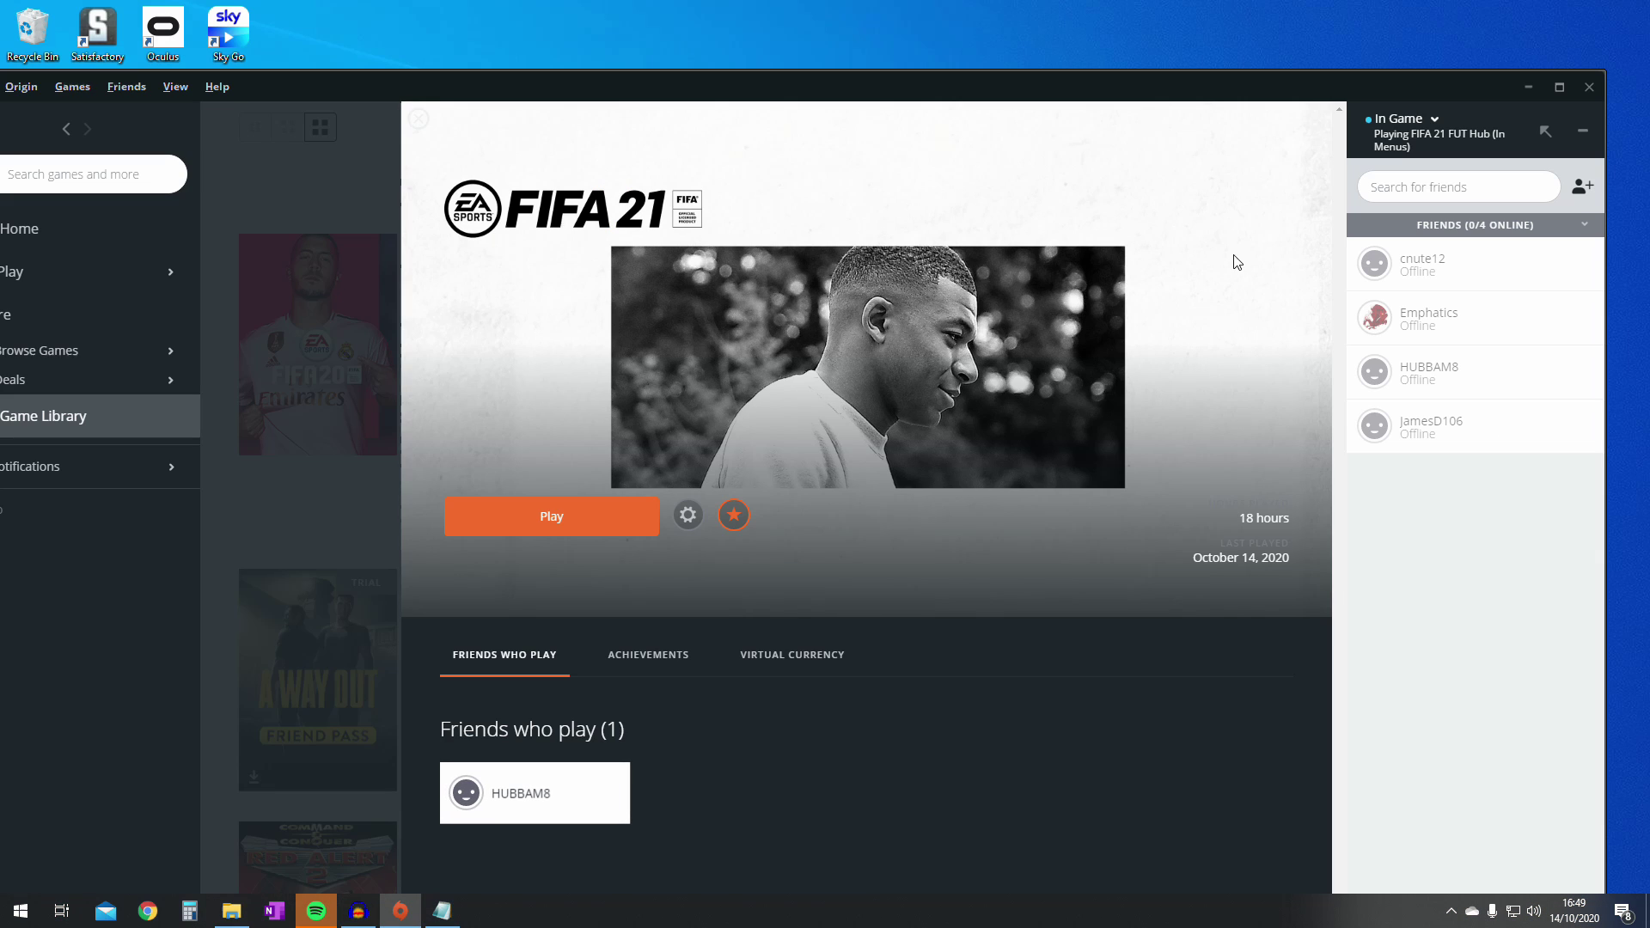
left_click(582, 526)
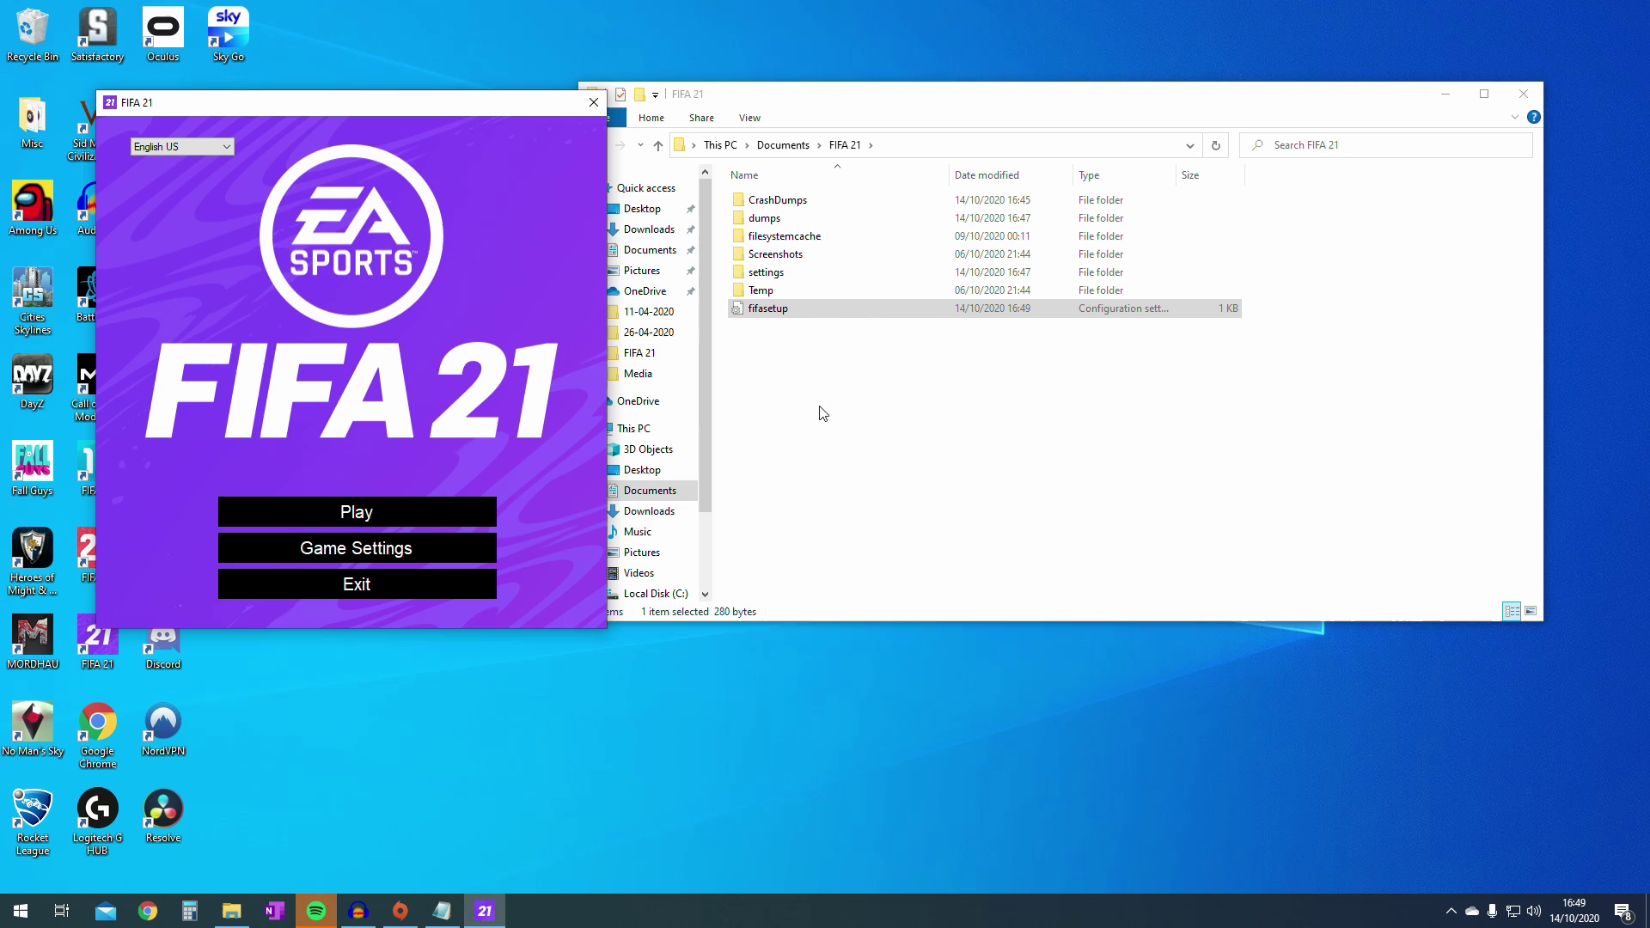
- Reopen fifasetup, set DIRECTX_SELECT to 1, save, and close Notepad
left_click(826, 389)
double_click(781, 311)
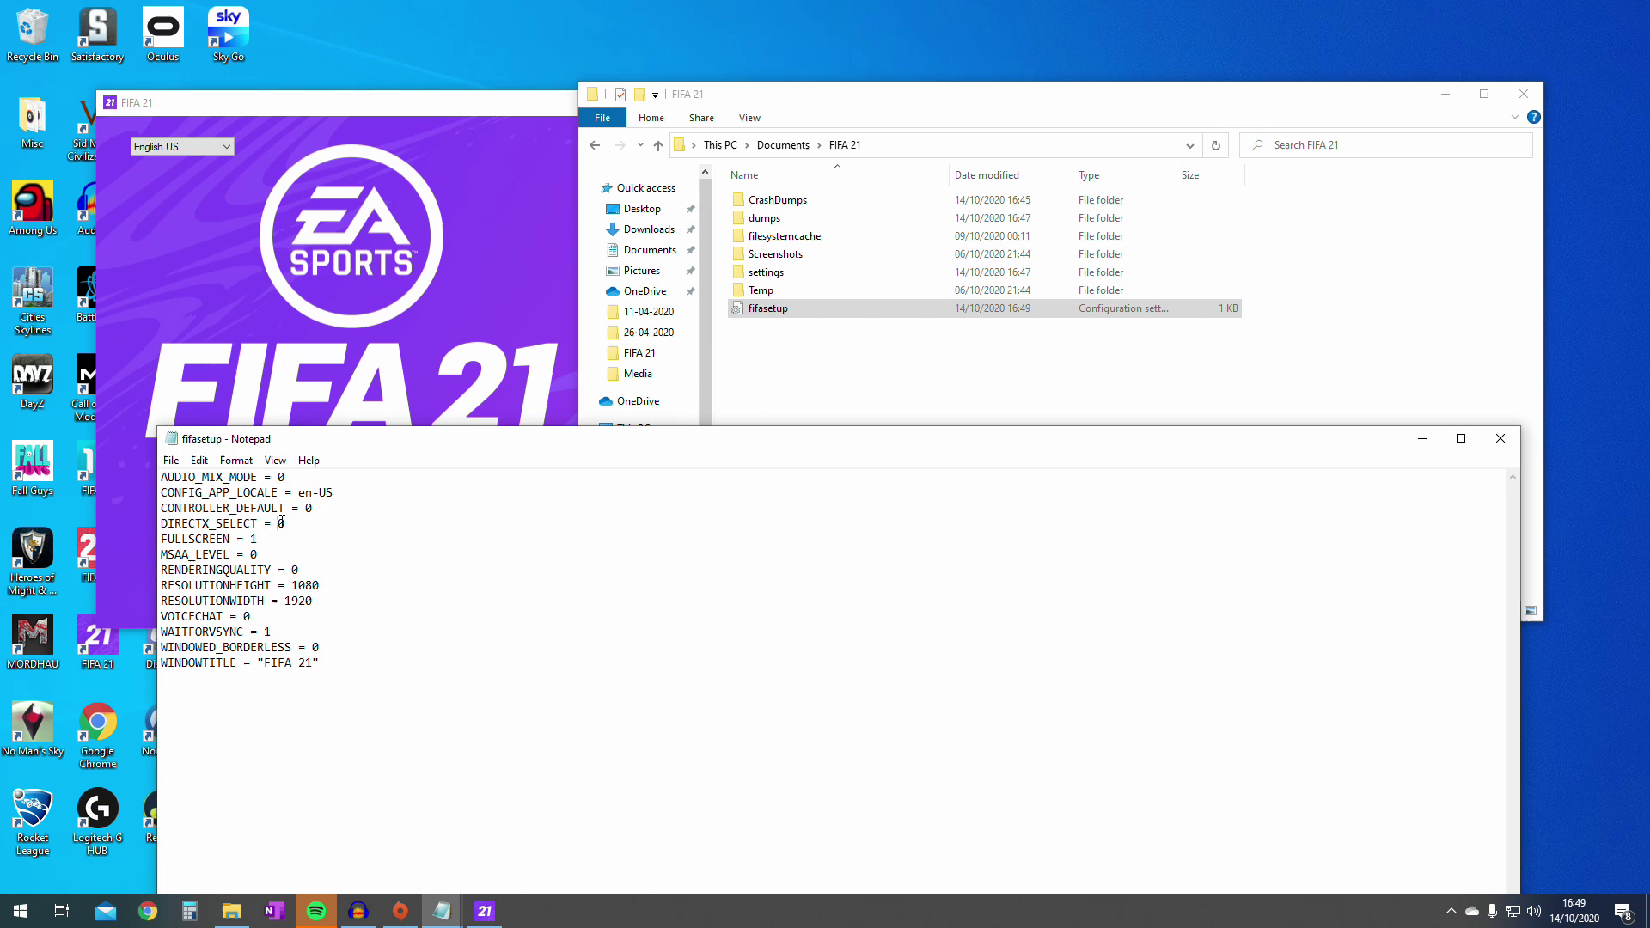
double_click(280, 523)
type("1")
left_click(171, 460)
left_click(189, 539)
left_click(1500, 438)
- Mark fifasetup as Read-only again in its Properties and apply
right_click(821, 314)
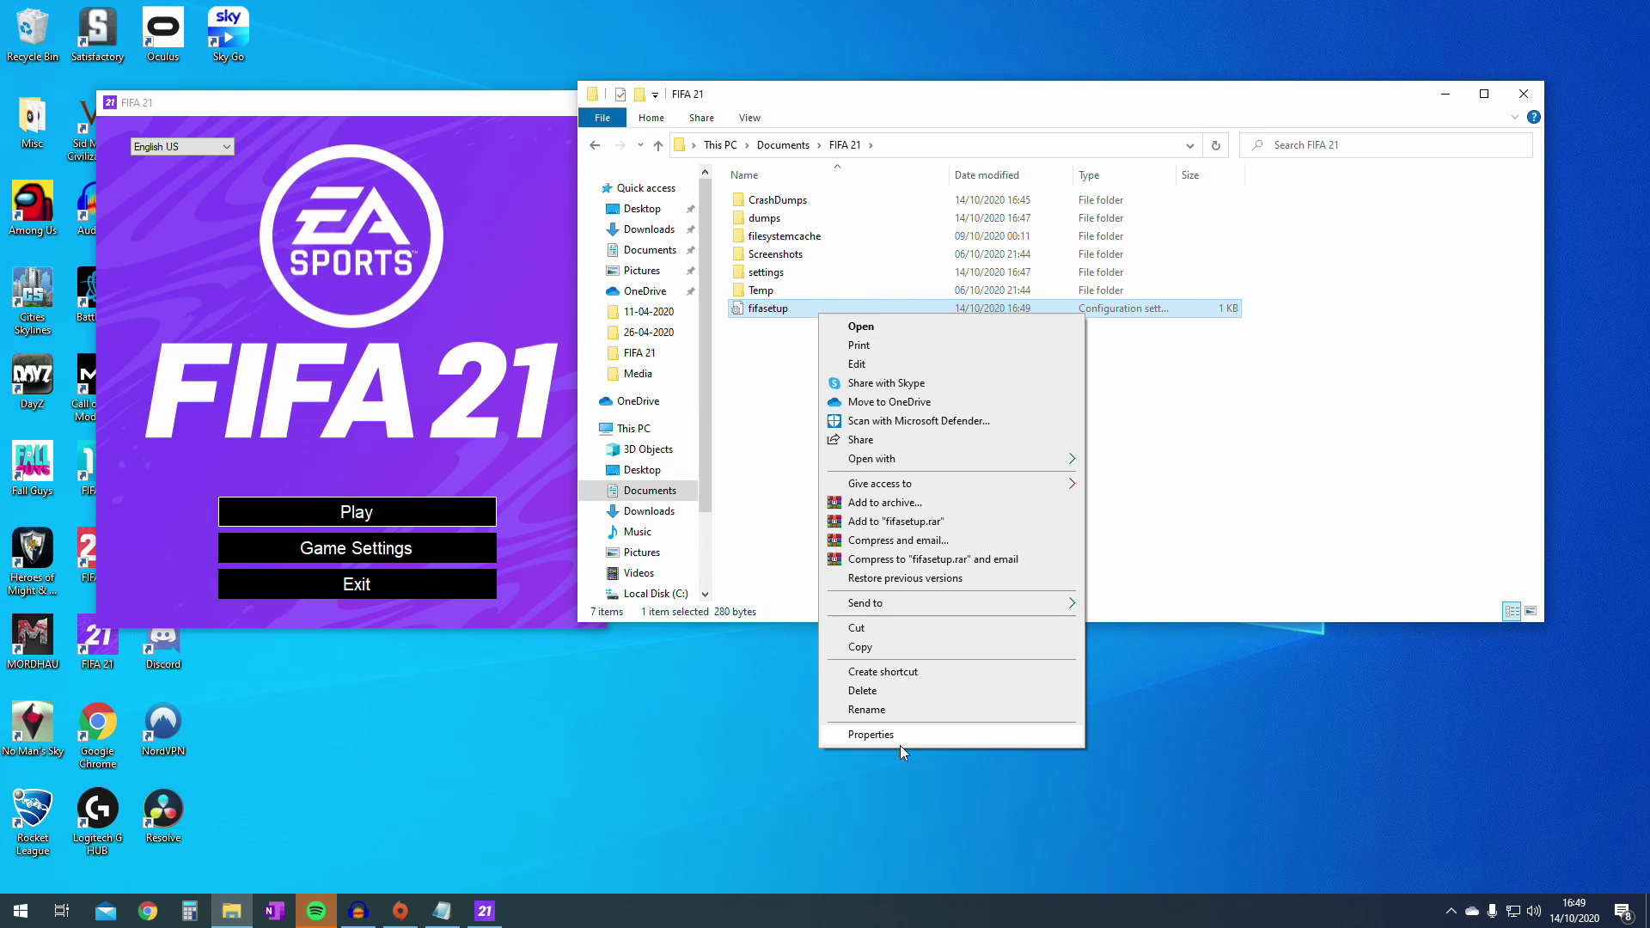
left_click(870, 734)
left_click(911, 639)
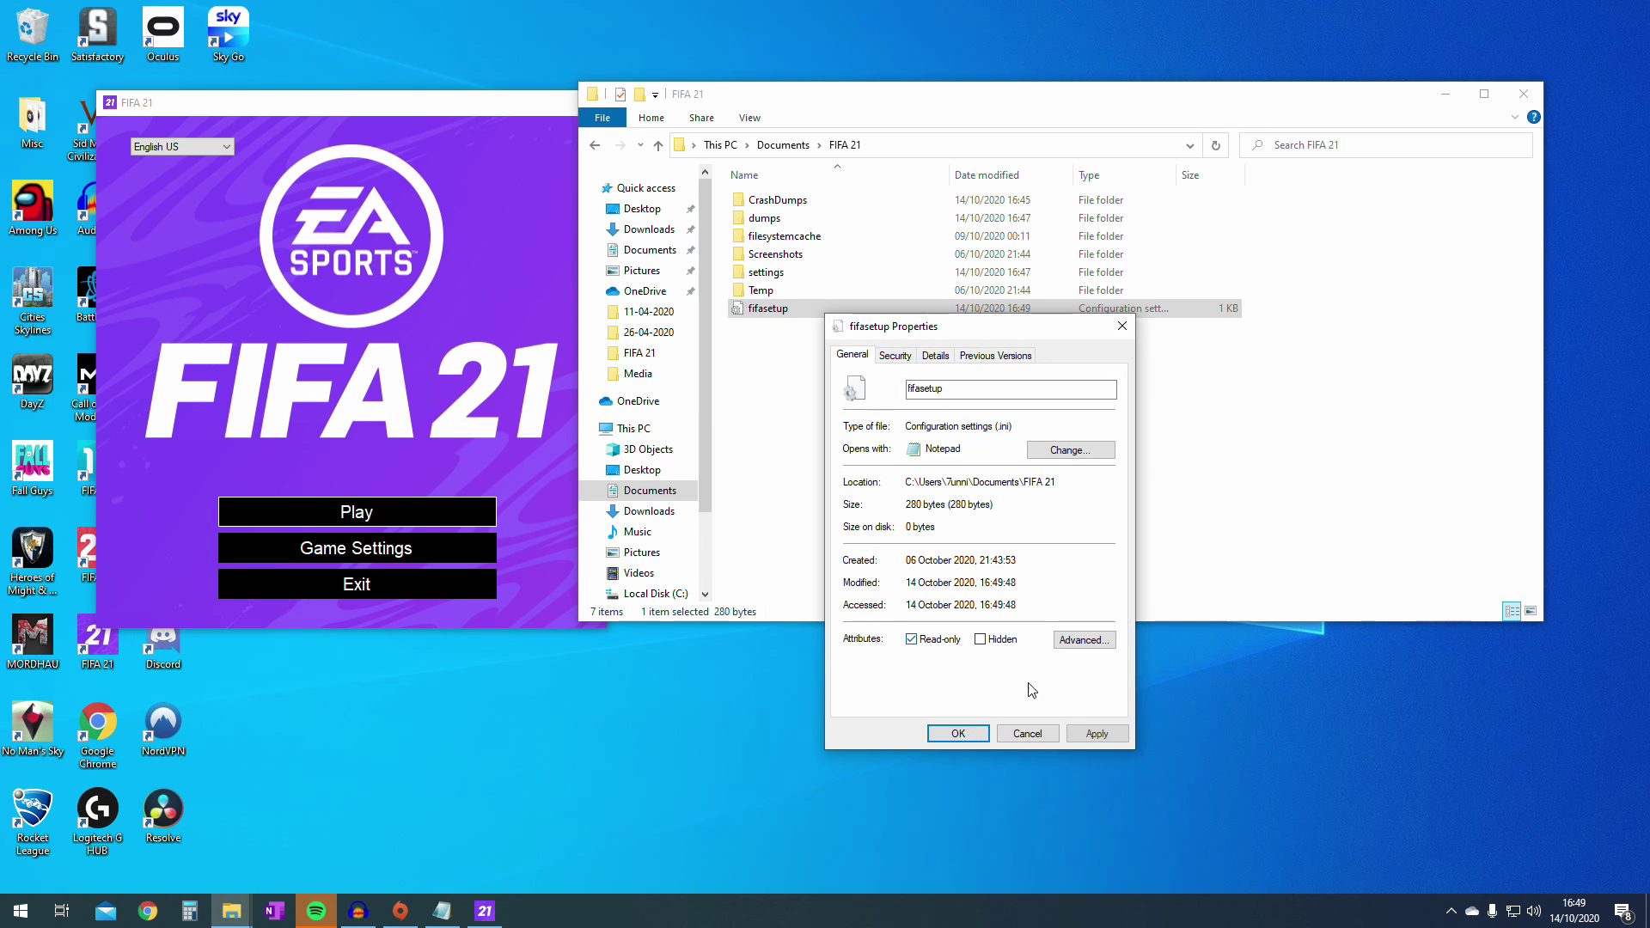
left_click(1097, 733)
left_click(958, 733)
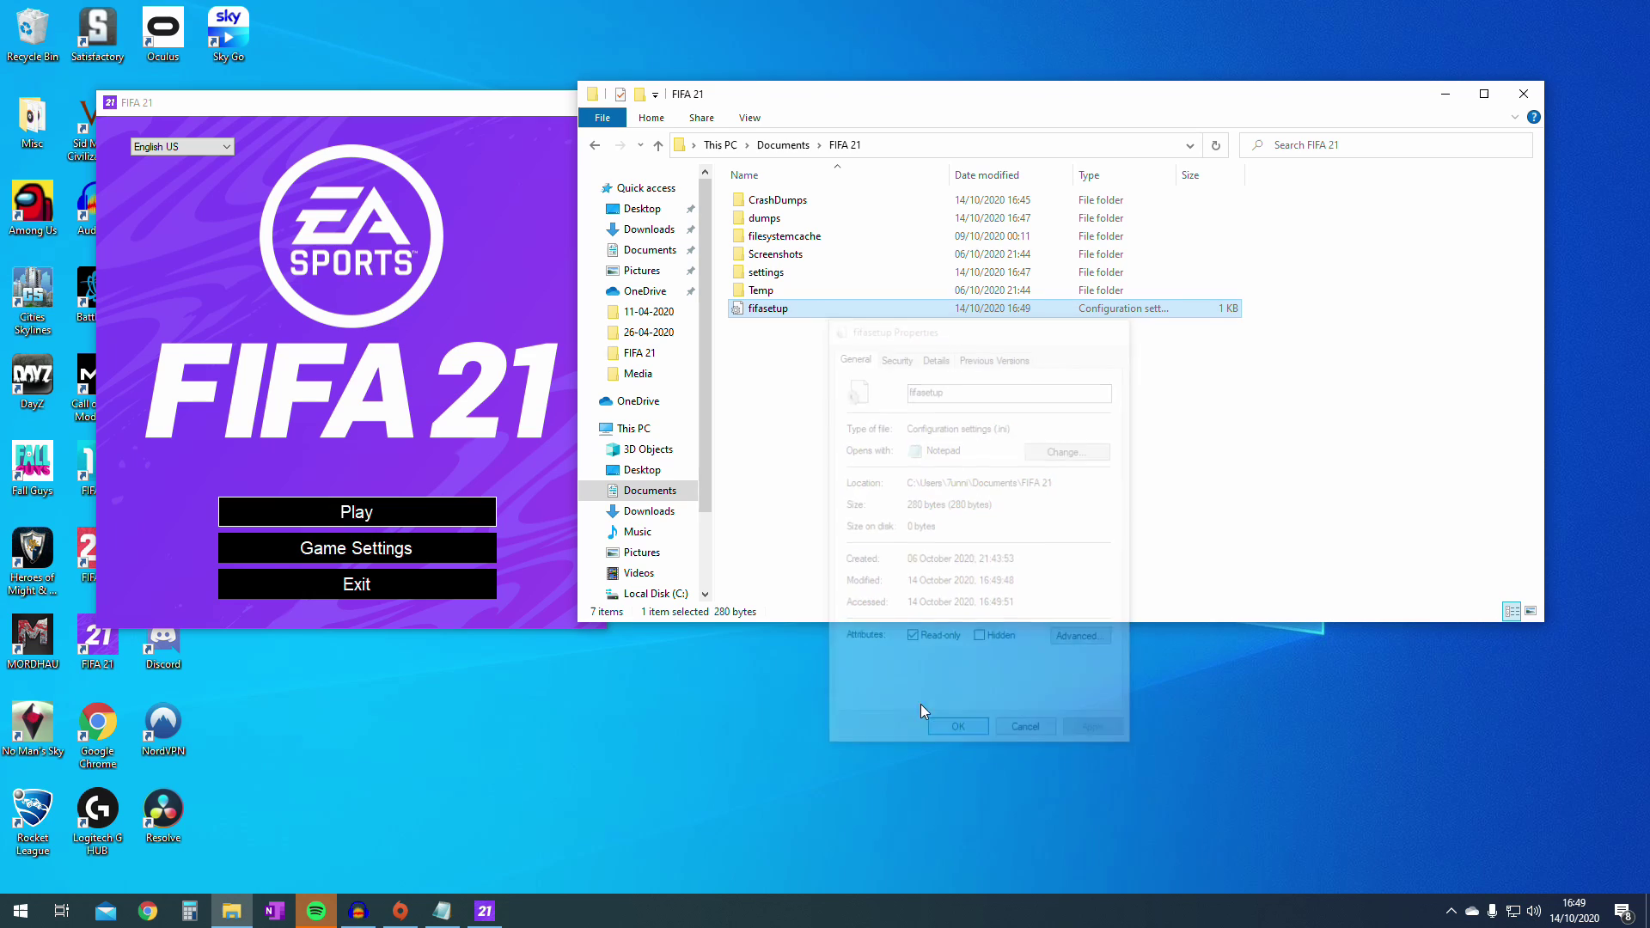
- Start FIFA 21 from its launcher's Play button
left_click(396, 512)
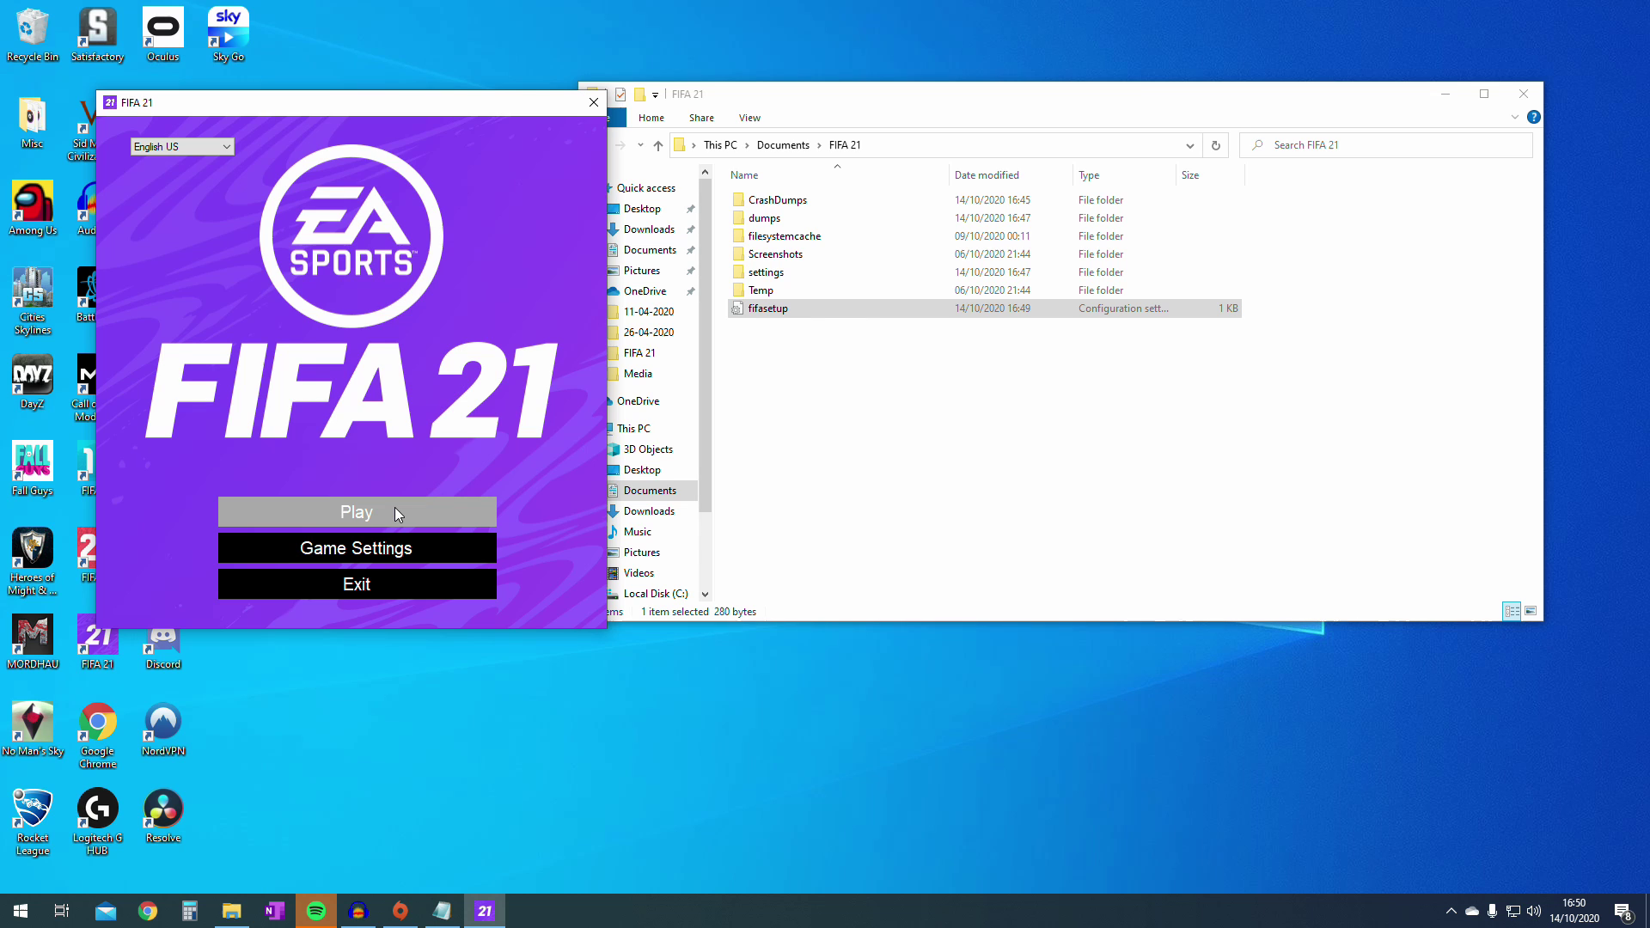
left_click(395, 513)
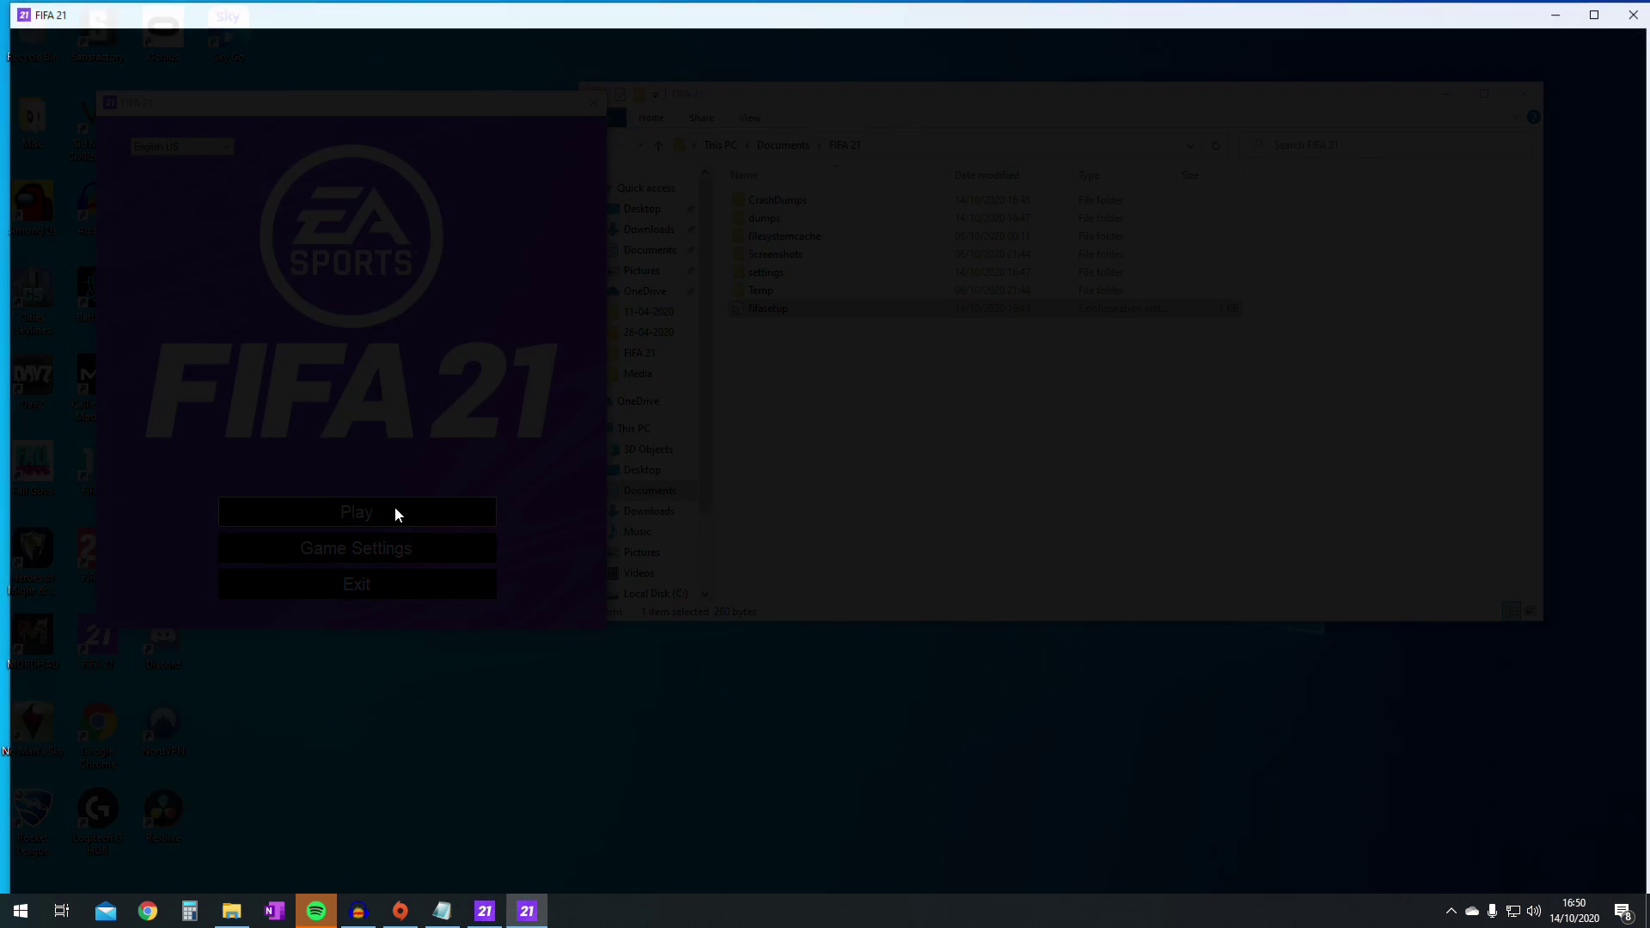